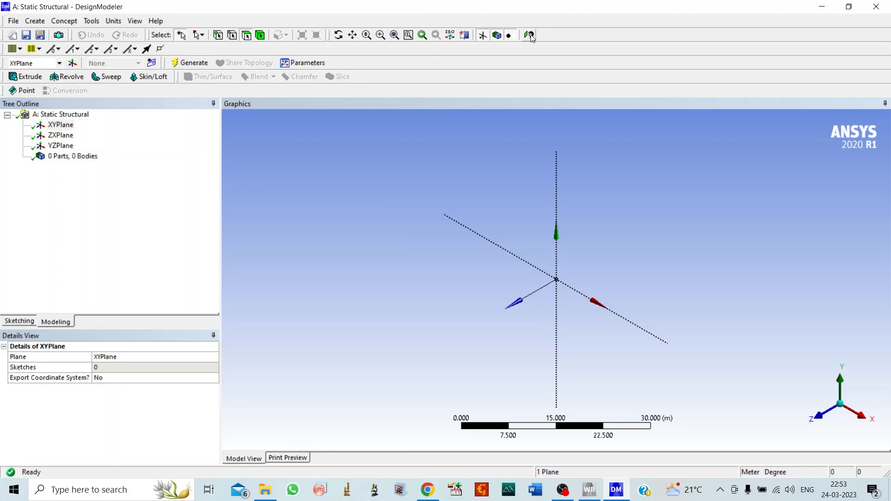
Set the length unit to millimetres and start a box primitive on the XY plane
{"action": "left_click", "coordinate": [113, 20]}
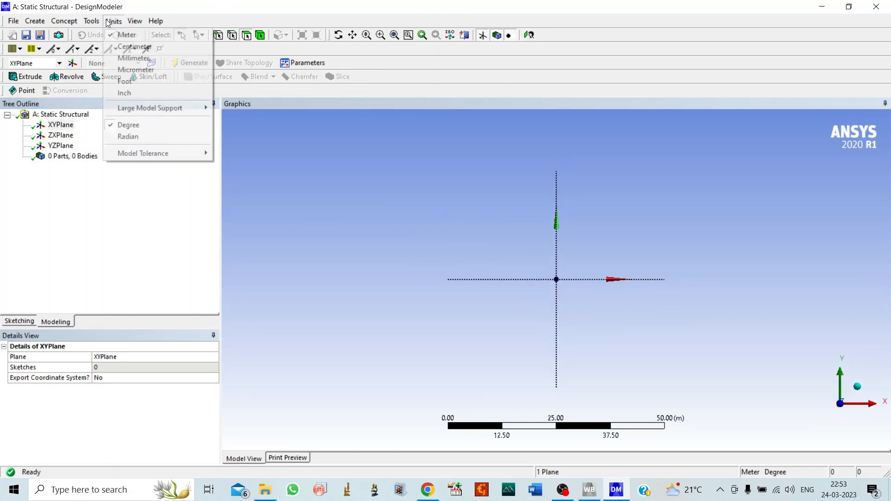
{"action": "left_click", "coordinate": [125, 58]}
{"action": "left_click", "coordinate": [35, 21]}
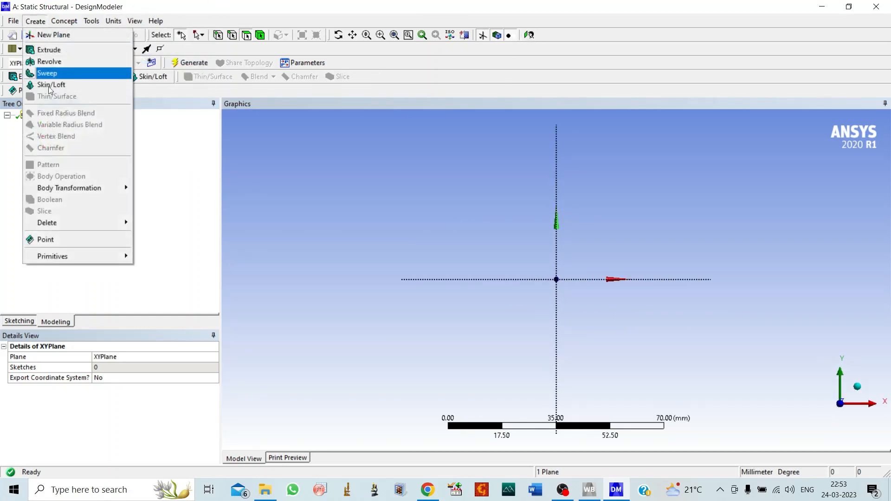
{"action": "mouse_move", "coordinate": [87, 257]}
{"action": "left_click", "coordinate": [158, 268]}
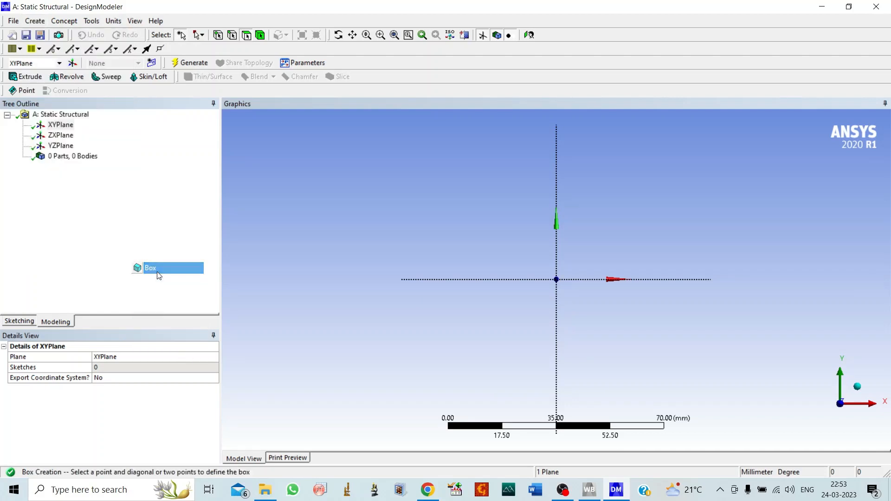
Set the box's diagonal components to X 120 mm, Y 10 mm and Z 10 mm, and generate the solid
{"action": "scroll", "coordinate": [210, 386], "scroll_direction": "down", "scroll_amount": 1}
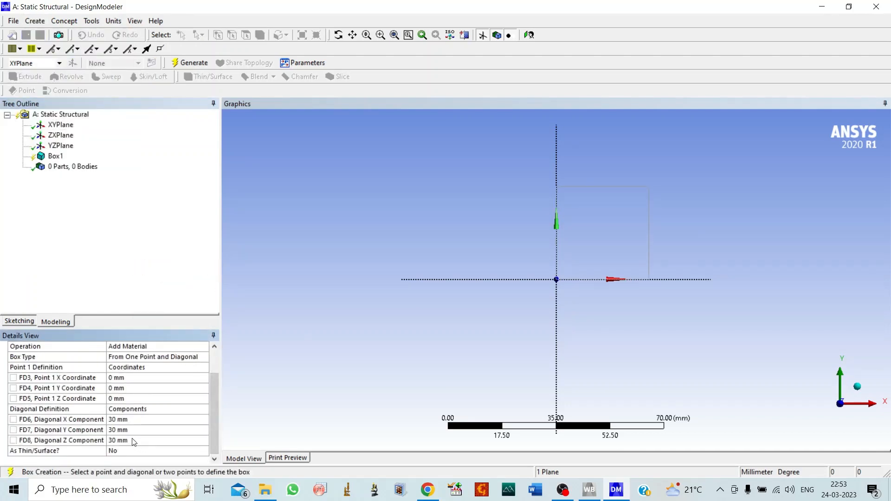
{"action": "left_click", "coordinate": [117, 420]}
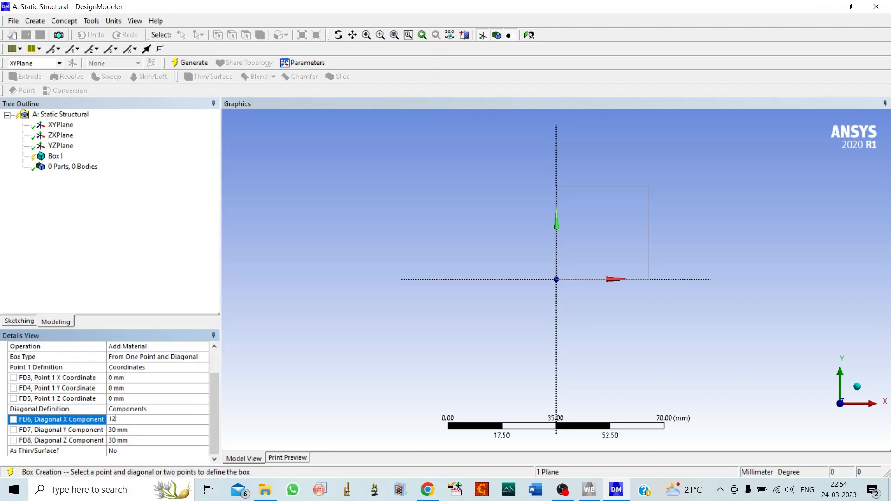
{"action": "left_click", "coordinate": [116, 429]}
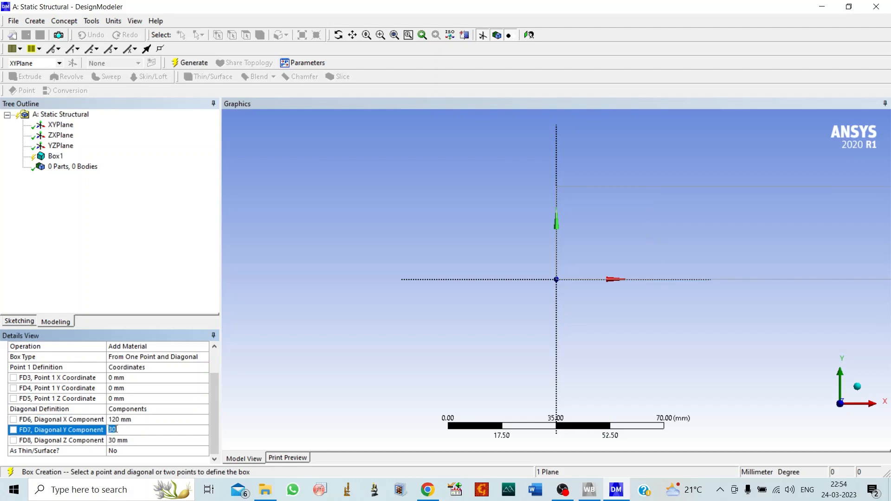
{"action": "left_click", "coordinate": [118, 440]}
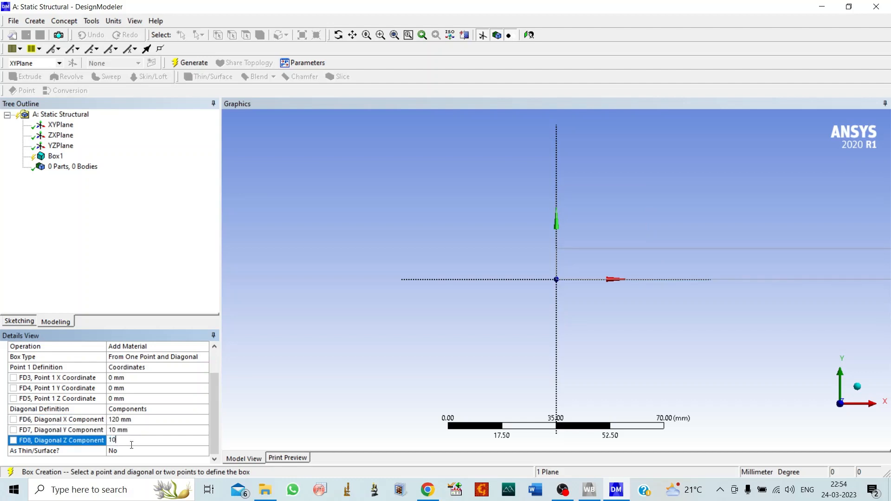
{"action": "left_click", "coordinate": [329, 361]}
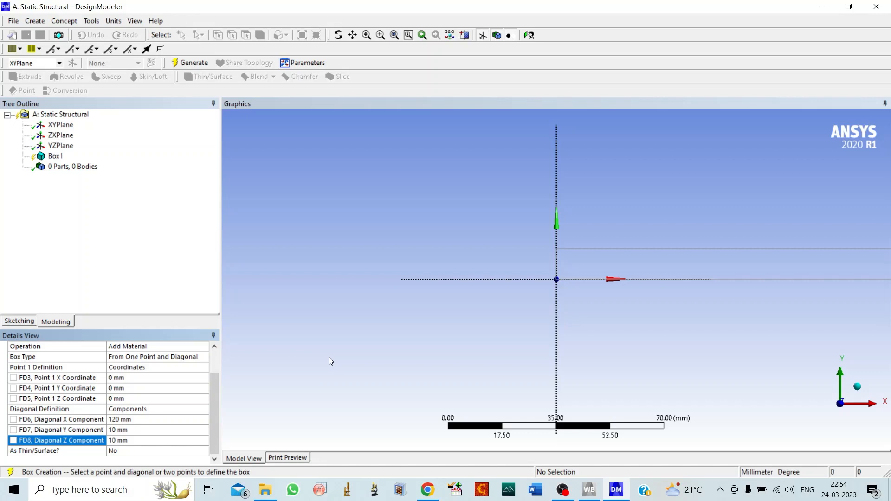
{"action": "left_click", "coordinate": [188, 64]}
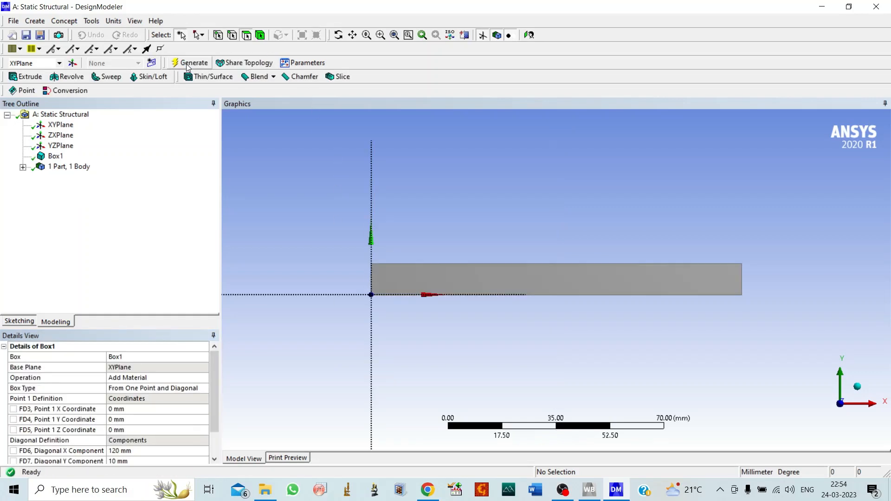
Rename the box's solid body as "Rectangle beam"
{"action": "left_click", "coordinate": [338, 35]}
{"action": "left_click_drag", "start_coordinate": [357, 223], "coordinate": [413, 274]}
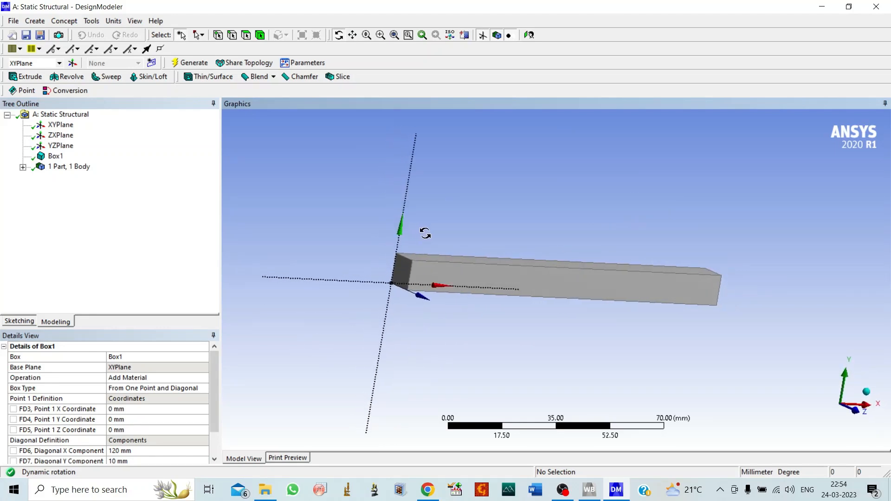
{"action": "left_click", "coordinate": [22, 167]}
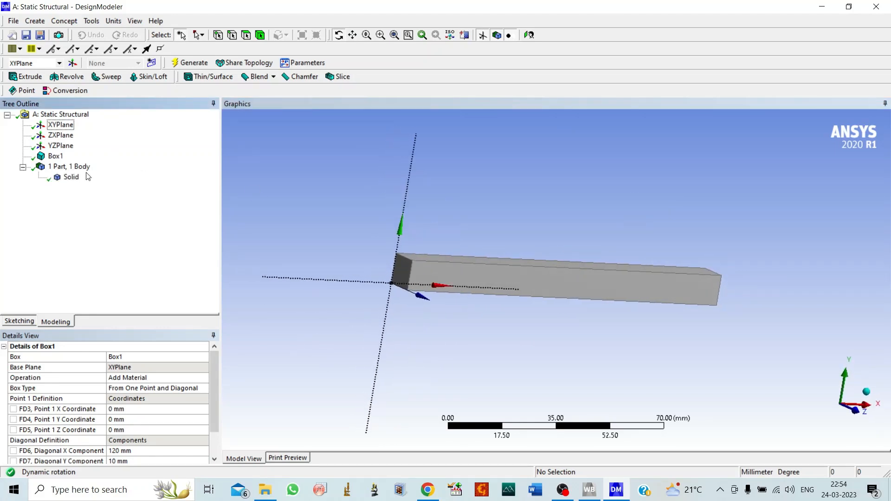
{"action": "right_click", "coordinate": [71, 177]}
{"action": "left_click", "coordinate": [99, 225]}
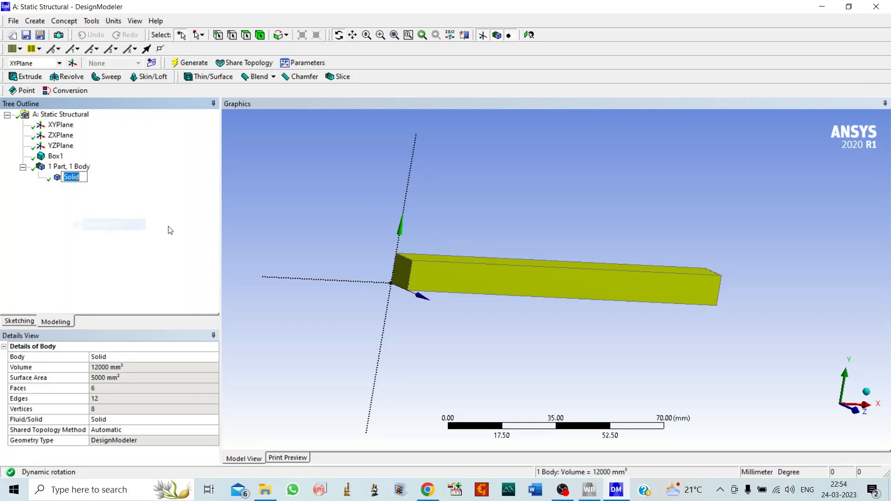
{"action": "type", "text": "Re"}
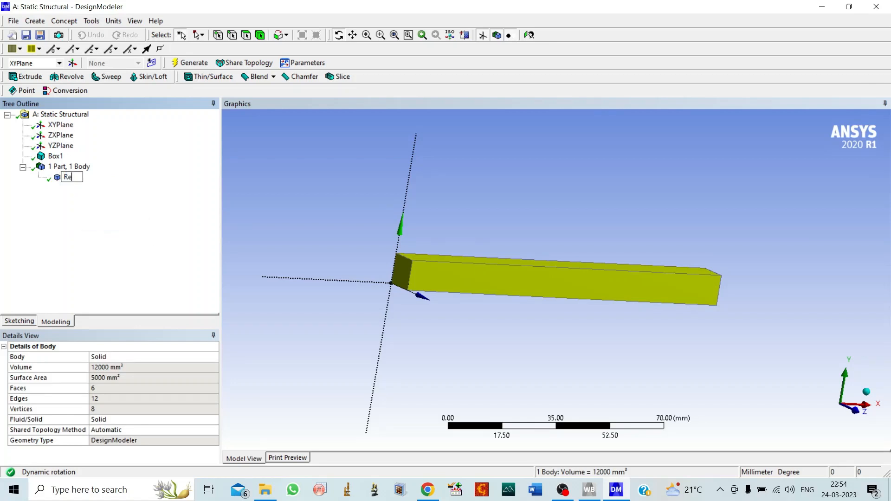
{"action": "type", "text": "ctangle beam"}
{"action": "key", "text": "Return"}
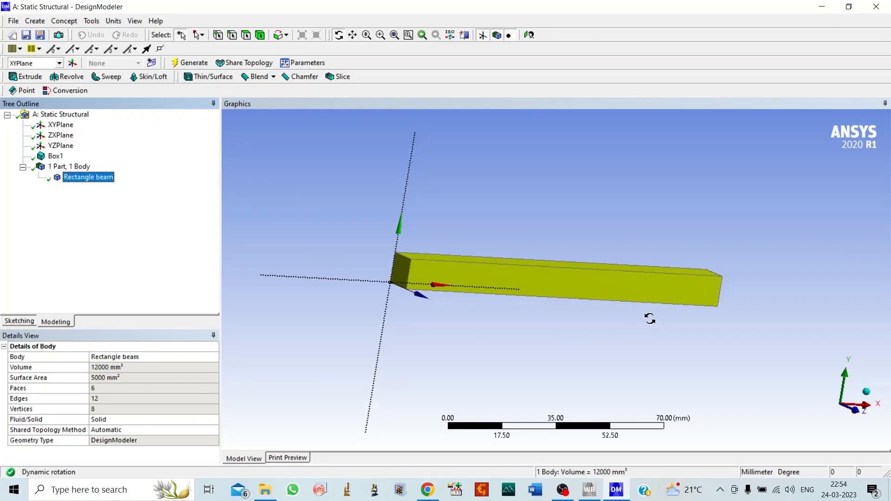
Switch to Workbench, open the Static Structural system's model in Mechanical, and generate a mesh with the default settings
{"action": "left_click", "coordinate": [594, 494]}
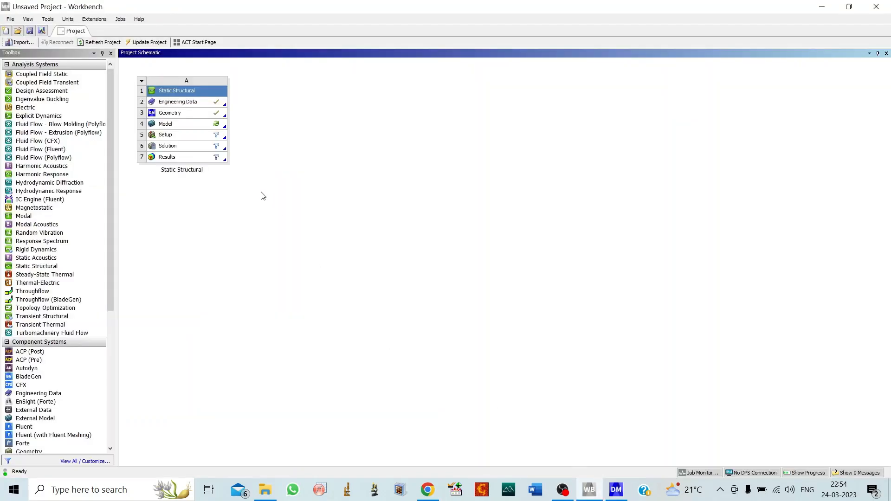
{"action": "double_click", "coordinate": [194, 128]}
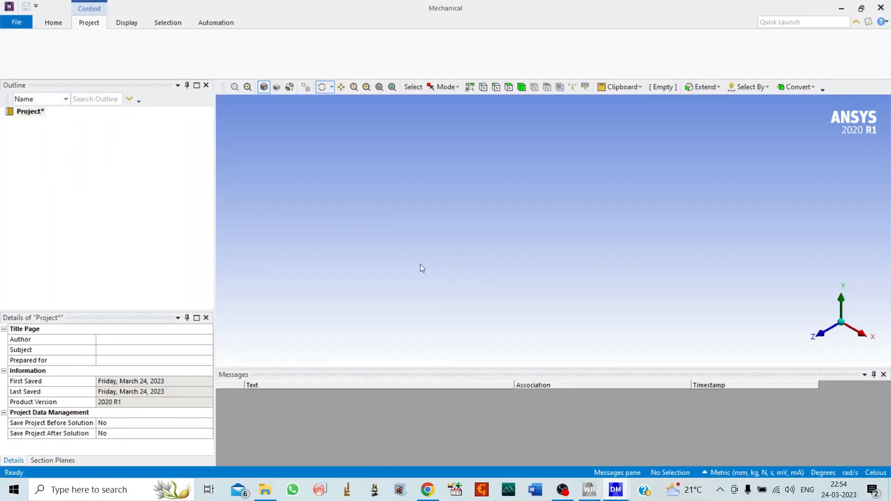
{"action": "left_click", "coordinate": [321, 87]}
{"action": "left_click_drag", "start_coordinate": [415, 227], "coordinate": [587, 247]}
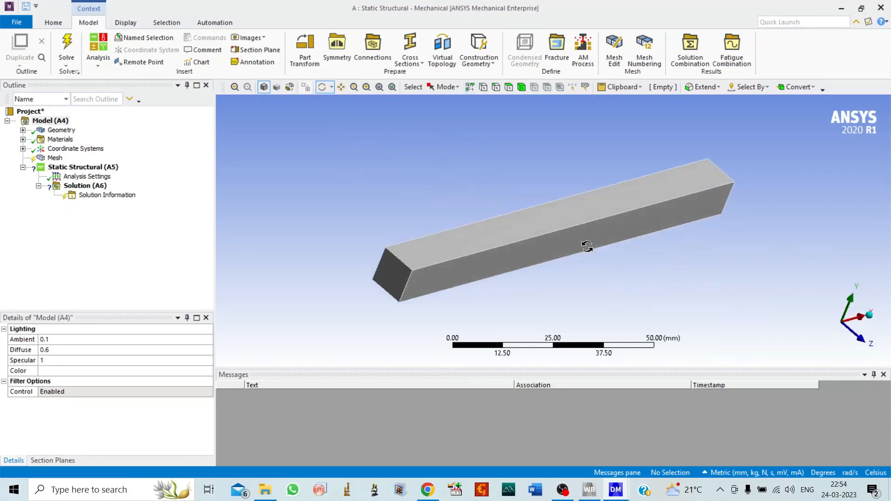
{"action": "left_click", "coordinate": [53, 158]}
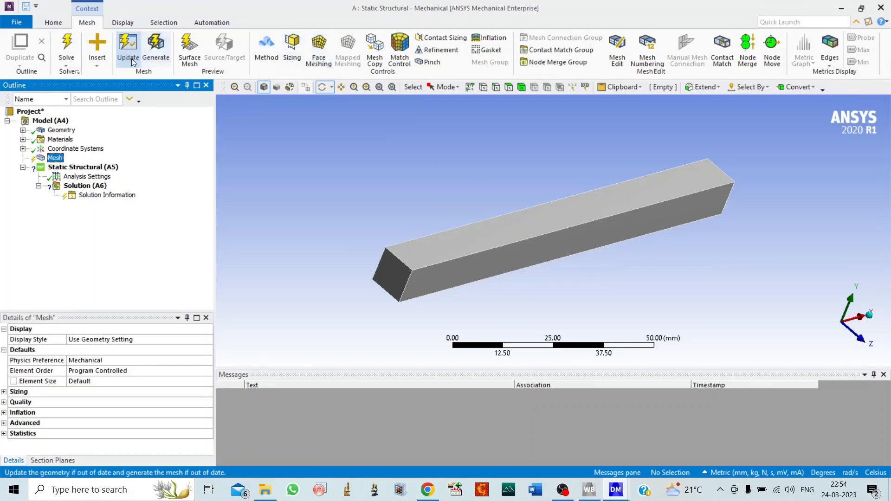
{"action": "left_click", "coordinate": [153, 55]}
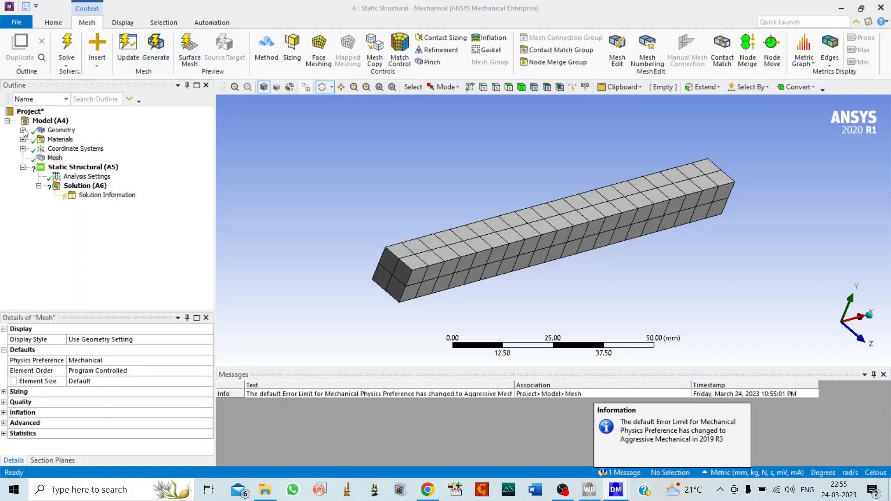
Insert a mesh sizing control and scope it to the whole beam body
{"action": "right_click", "coordinate": [54, 158]}
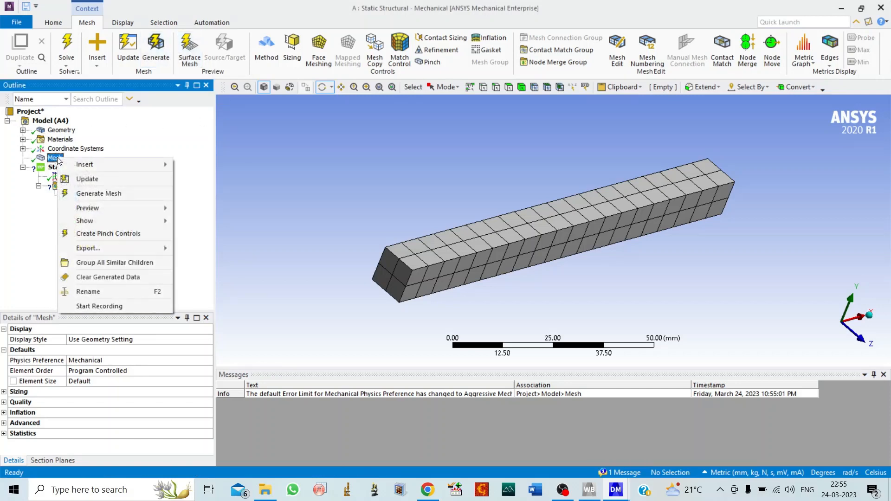
{"action": "mouse_move", "coordinate": [84, 164]}
{"action": "left_click", "coordinate": [201, 179]}
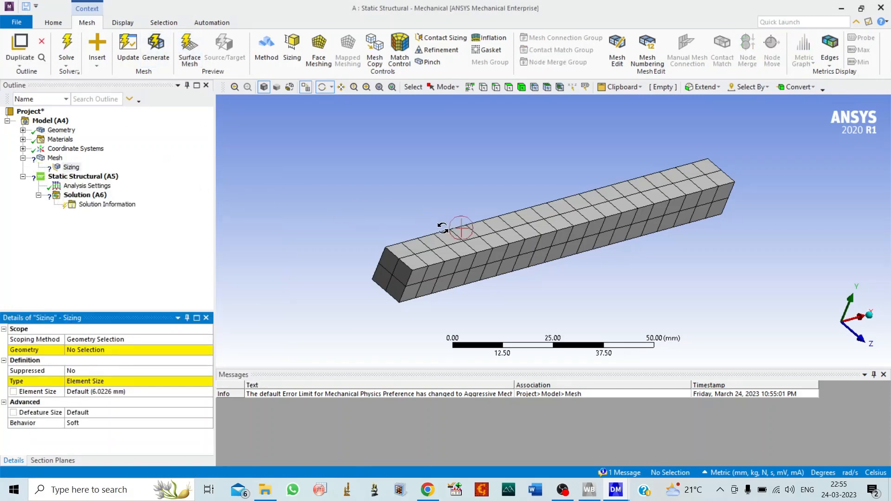
{"action": "left_click", "coordinate": [521, 87]}
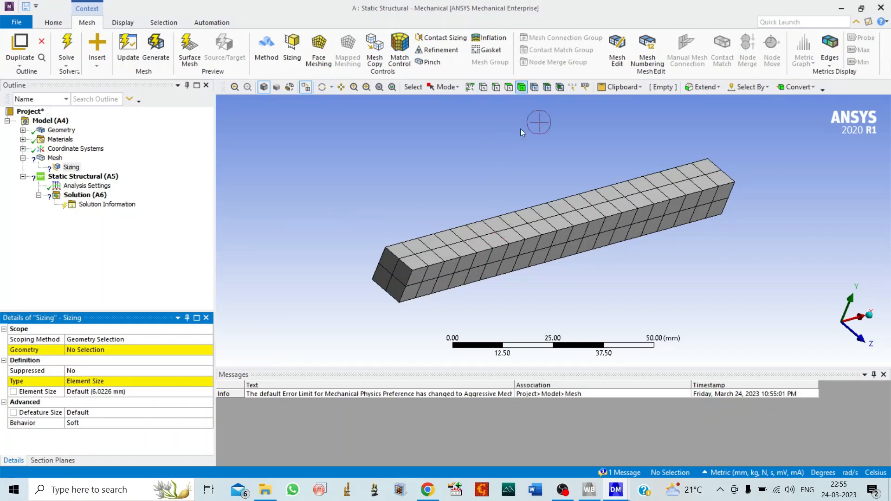
{"action": "left_click", "coordinate": [509, 240]}
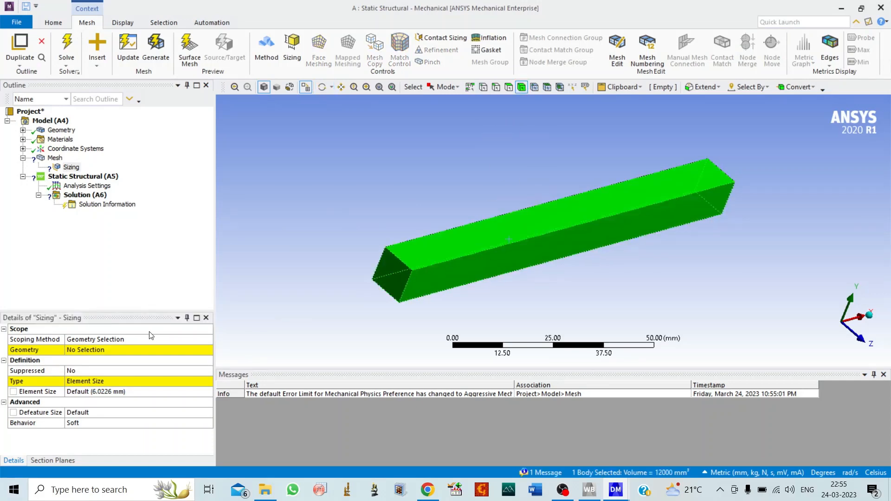
{"action": "left_click", "coordinate": [86, 351]}
{"action": "left_click", "coordinate": [97, 351]}
Set the body sizing's element size to 2 mm and regenerate the mesh
{"action": "left_click", "coordinate": [103, 391]}
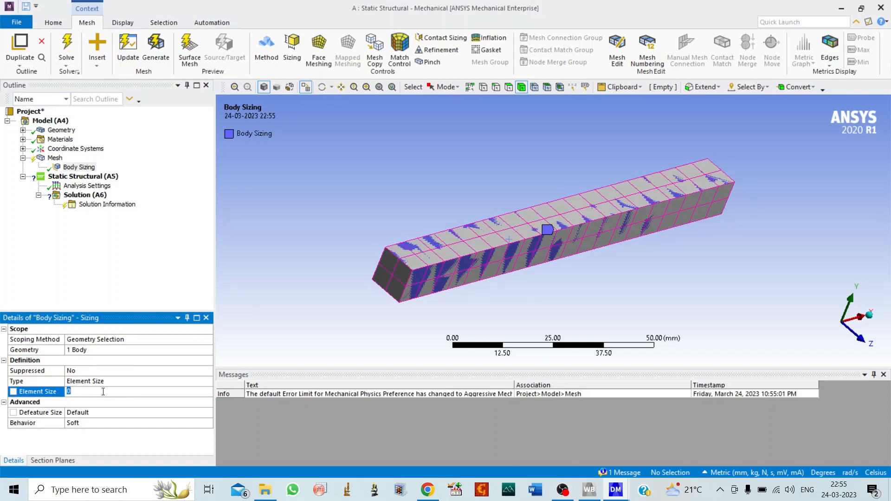
{"action": "type", "text": "2"}
{"action": "key", "text": "Return"}
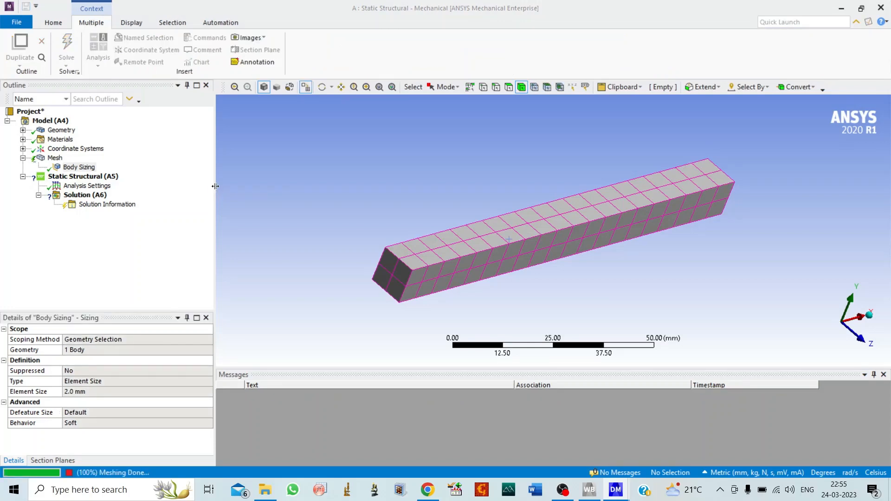
Review the beam's material assignment and the properties of Structural Steel
{"action": "left_click", "coordinate": [23, 130]}
{"action": "left_click", "coordinate": [80, 141]}
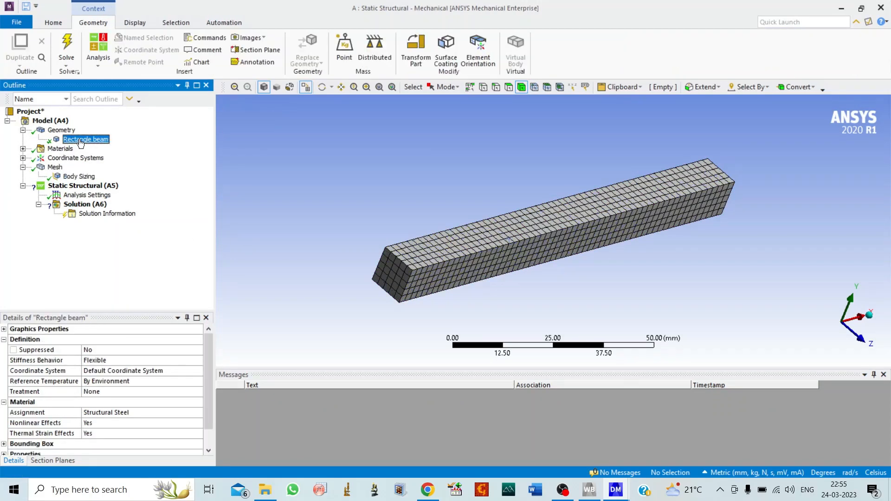
{"action": "left_click", "coordinate": [23, 149]}
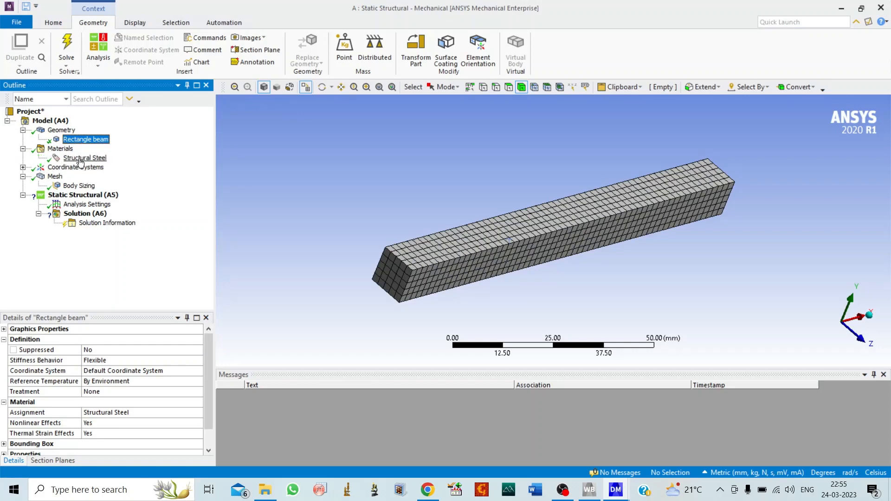
{"action": "left_click", "coordinate": [81, 159]}
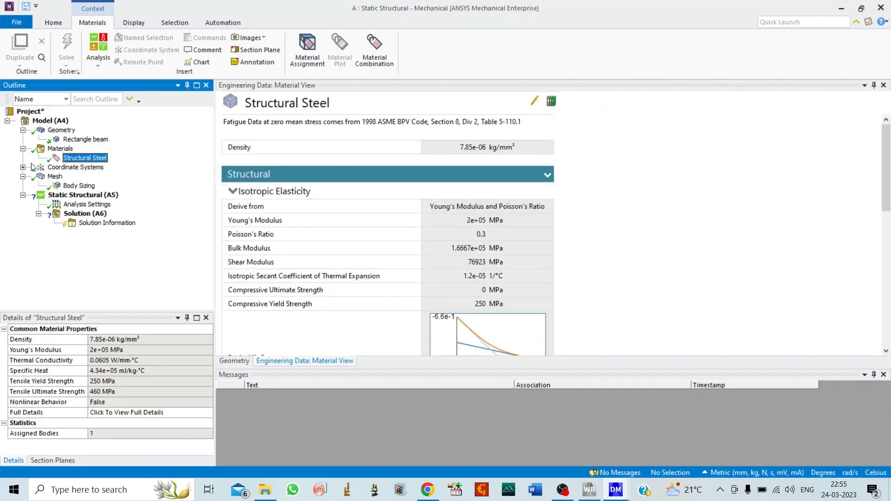
{"action": "left_click", "coordinate": [22, 149]}
{"action": "left_click", "coordinate": [23, 131]}
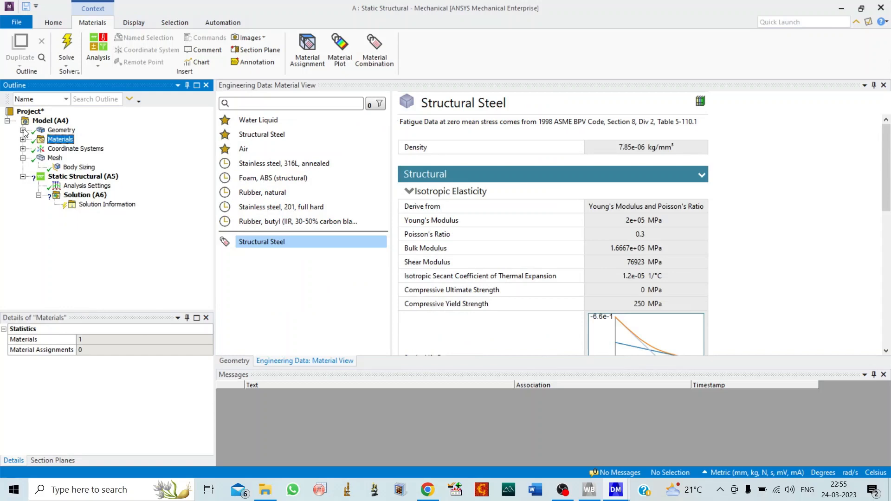
Add a fixed support to the static structural analysis on the beam's near end face
{"action": "left_click", "coordinate": [99, 178]}
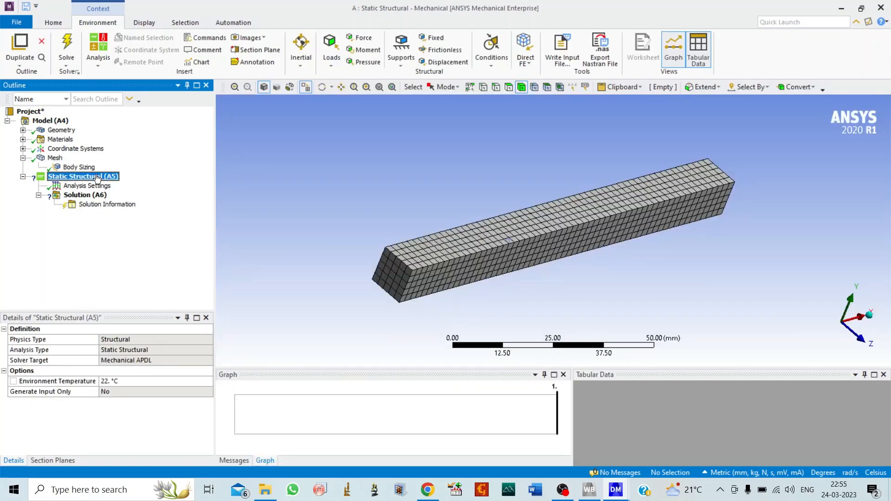
{"action": "right_click", "coordinate": [97, 179]}
{"action": "mouse_move", "coordinate": [142, 181]}
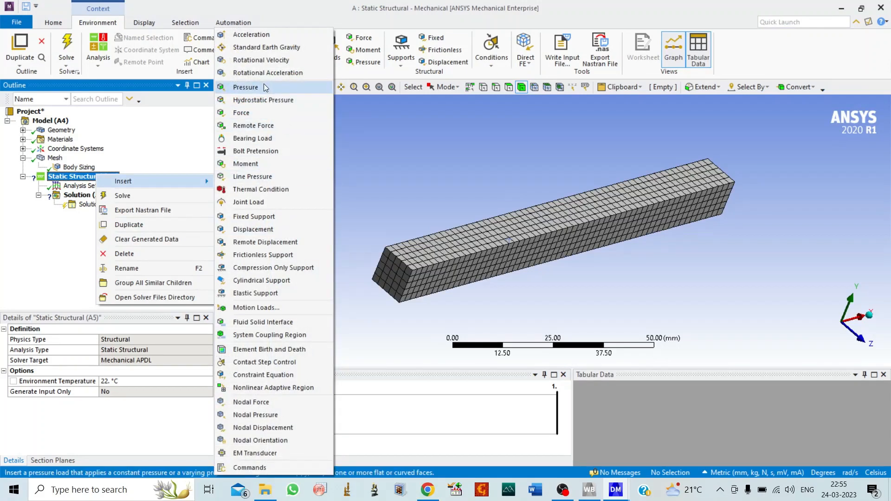
{"action": "left_click", "coordinate": [254, 212]}
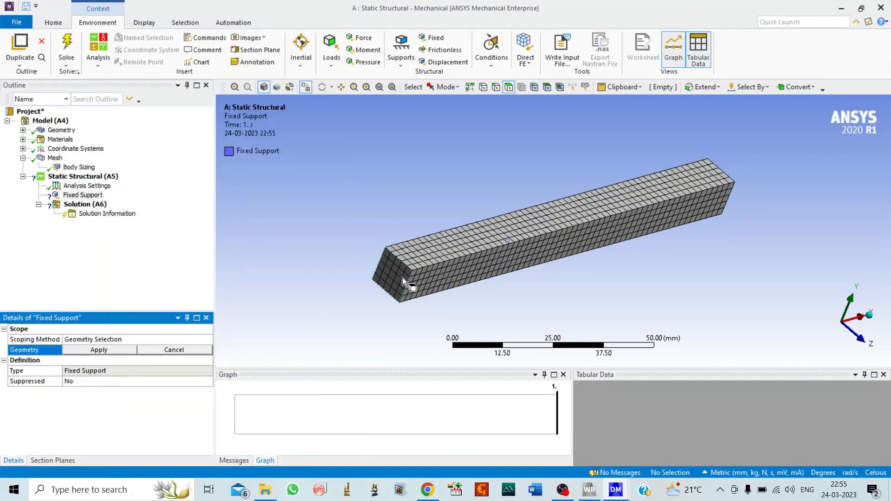
{"action": "left_click", "coordinate": [403, 277]}
{"action": "left_click", "coordinate": [99, 350]}
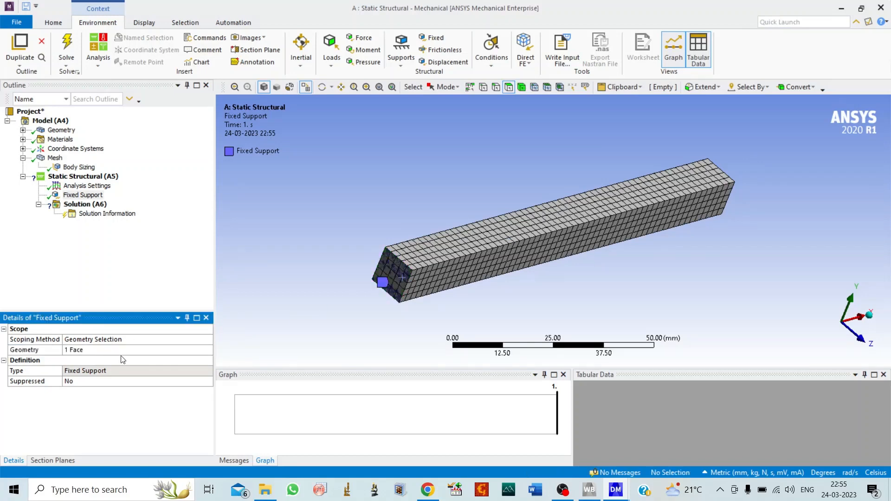
Add a second fixed support to the static structural analysis on the beam's opposite end face
{"action": "right_click", "coordinate": [102, 180]}
{"action": "mouse_move", "coordinate": [158, 184]}
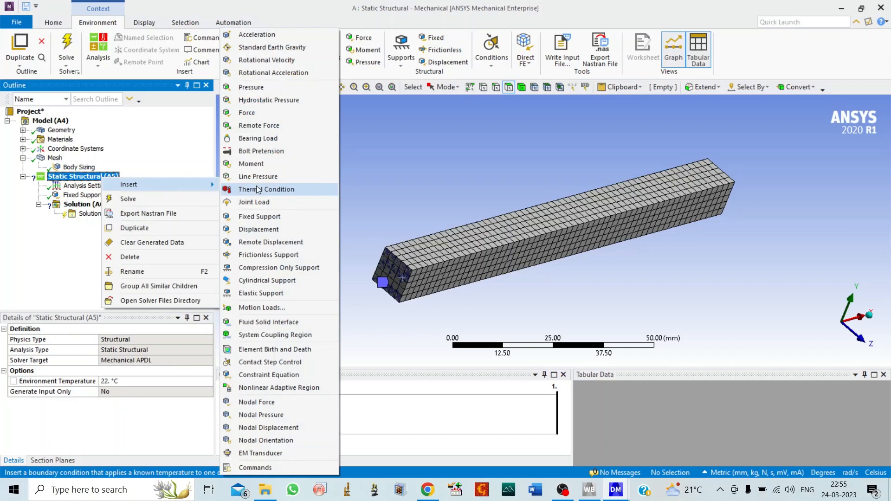
{"action": "left_click", "coordinate": [260, 217]}
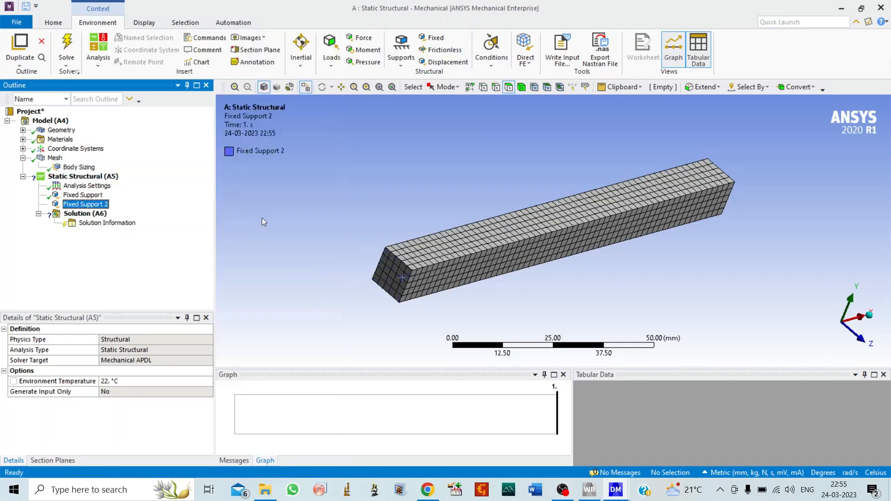
{"action": "left_click", "coordinate": [324, 88]}
{"action": "left_click_drag", "start_coordinate": [392, 215], "coordinate": [228, 186]}
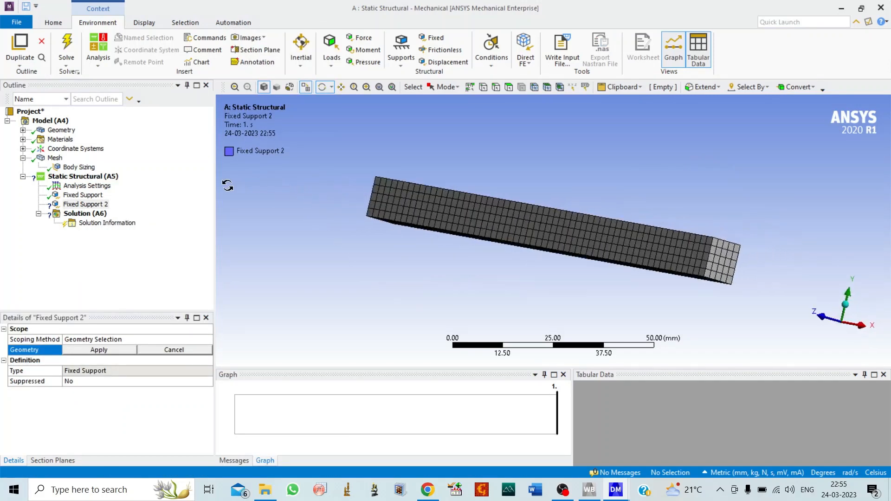
{"action": "left_click", "coordinate": [509, 88]}
{"action": "left_click", "coordinate": [731, 265]}
{"action": "left_click", "coordinate": [99, 353]}
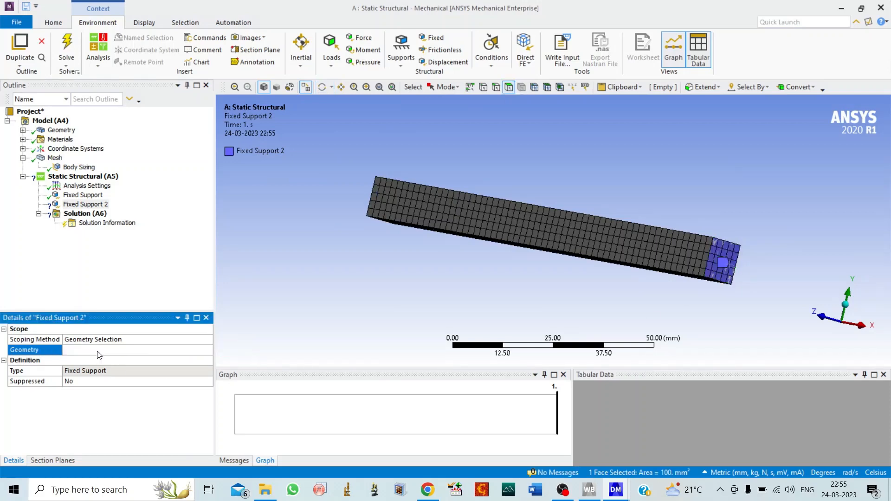
Insert a moment load into the static structural analysis
{"action": "left_click", "coordinate": [321, 87]}
{"action": "left_click_drag", "start_coordinate": [316, 178], "coordinate": [397, 253]}
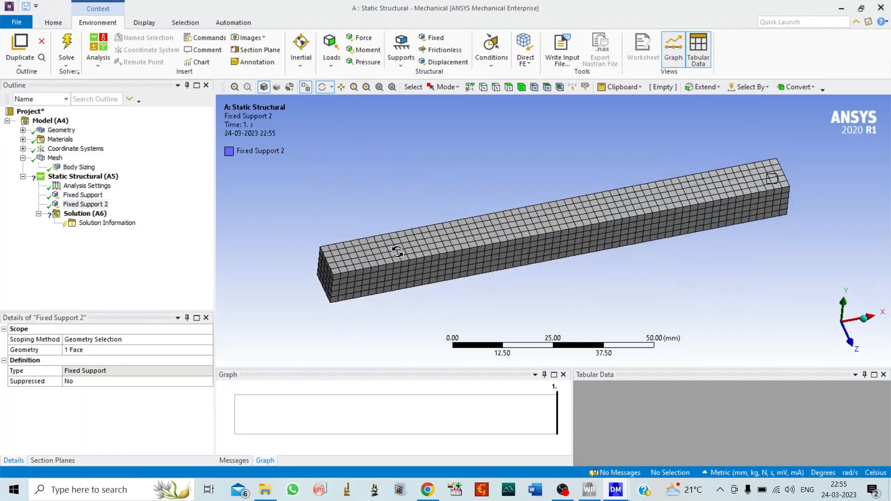
{"action": "right_click", "coordinate": [108, 179]}
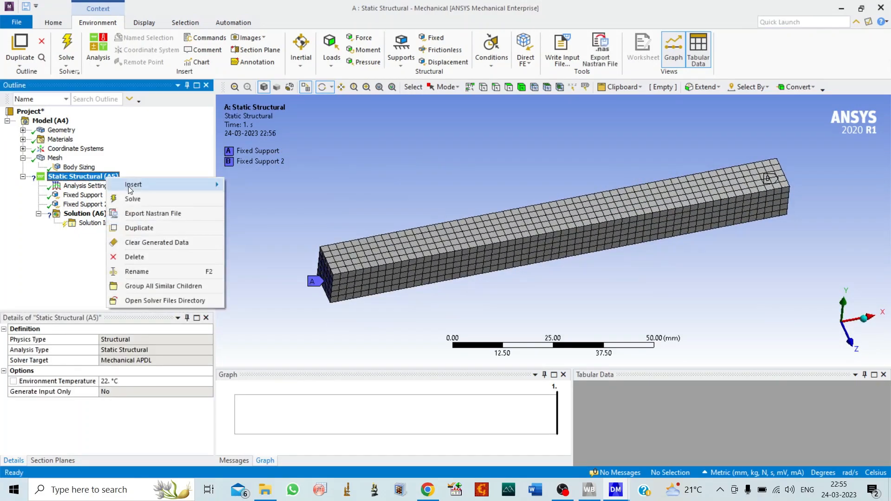
{"action": "mouse_move", "coordinate": [176, 184]}
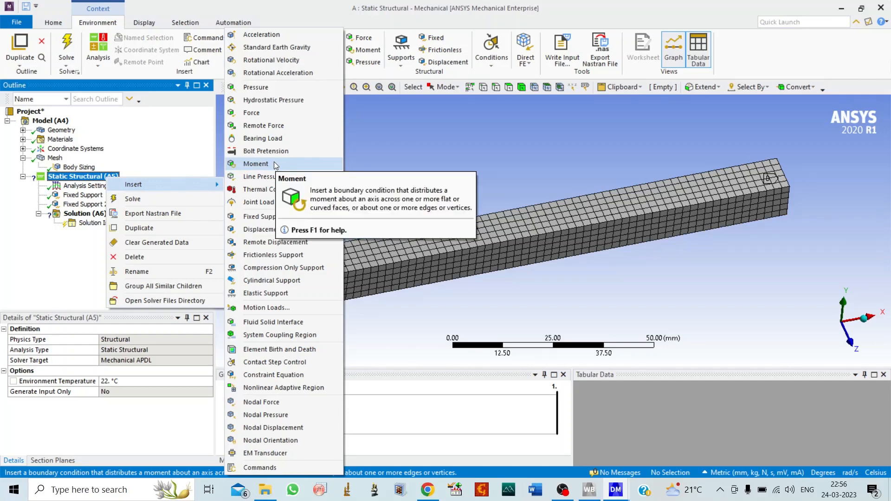
{"action": "left_click", "coordinate": [260, 164]}
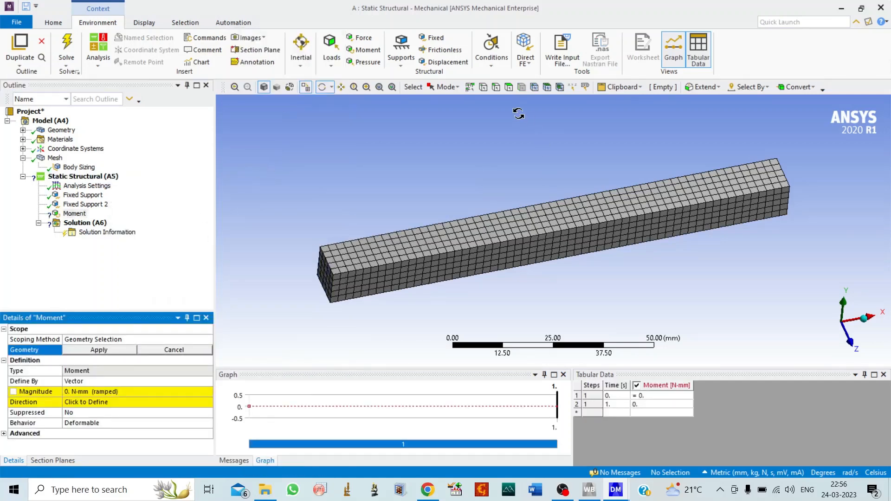
Scope the moment to the four long side faces of the beam
{"action": "left_click", "coordinate": [509, 87]}
{"action": "left_click", "coordinate": [480, 230]}
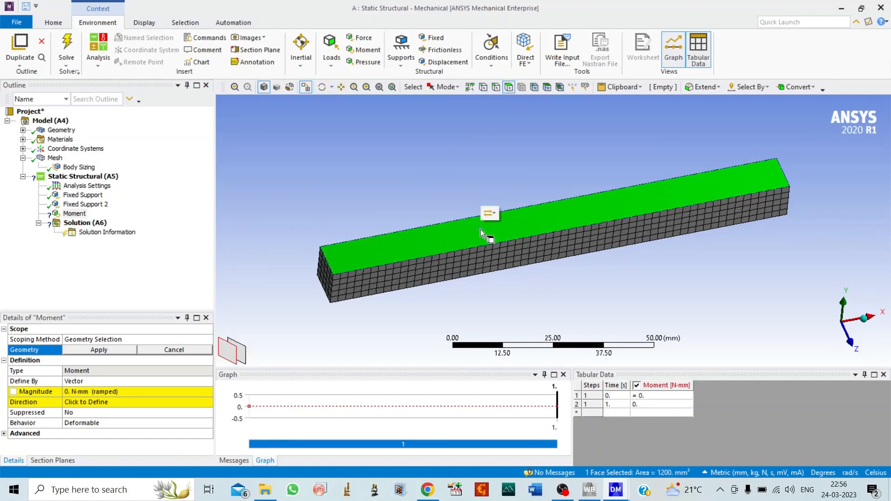
{"action": "left_click", "coordinate": [484, 253], "text": "ctrl"}
{"action": "left_click", "coordinate": [321, 87]}
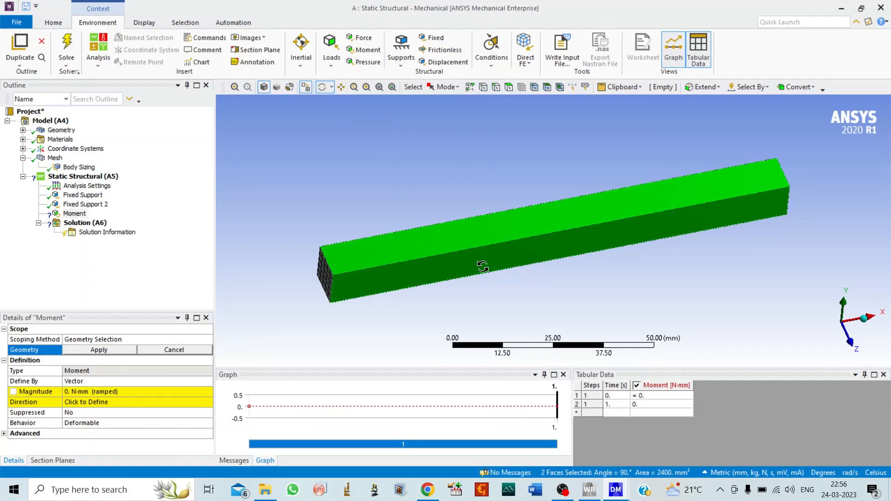
{"action": "left_click_drag", "start_coordinate": [480, 262], "coordinate": [522, 165]}
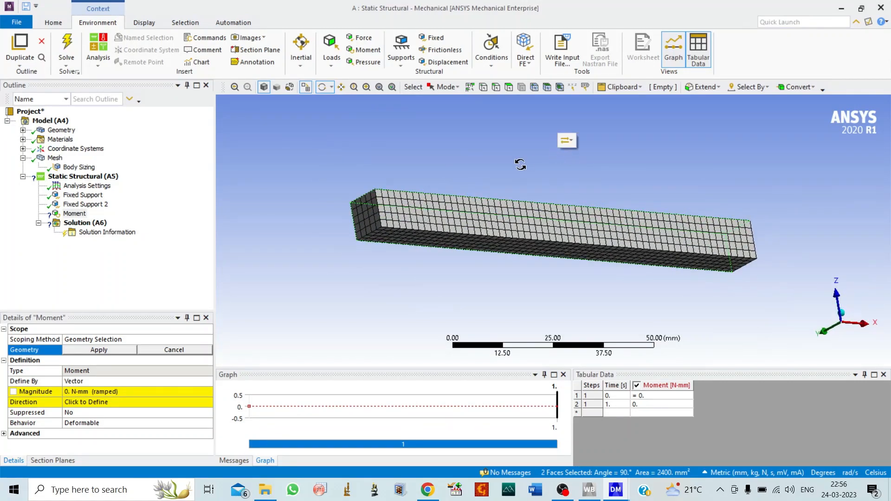
{"action": "left_click", "coordinate": [510, 89]}
{"action": "left_click", "coordinate": [495, 245]}
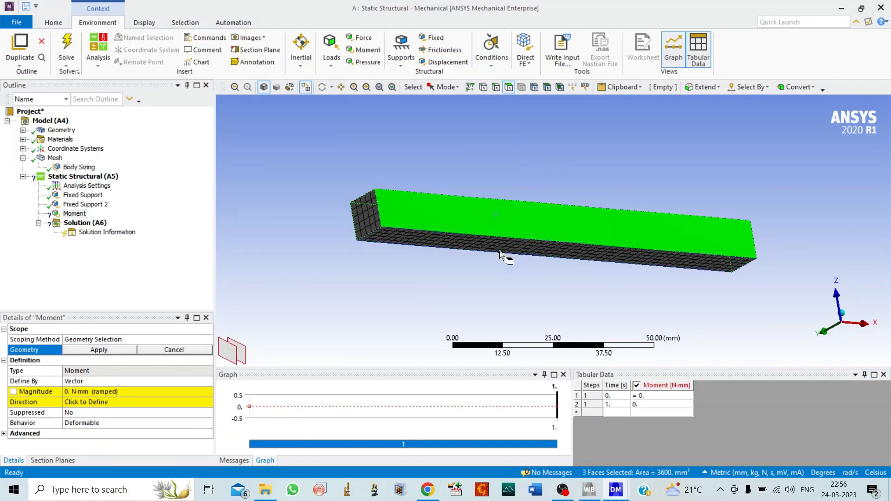
{"action": "left_click", "coordinate": [98, 350]}
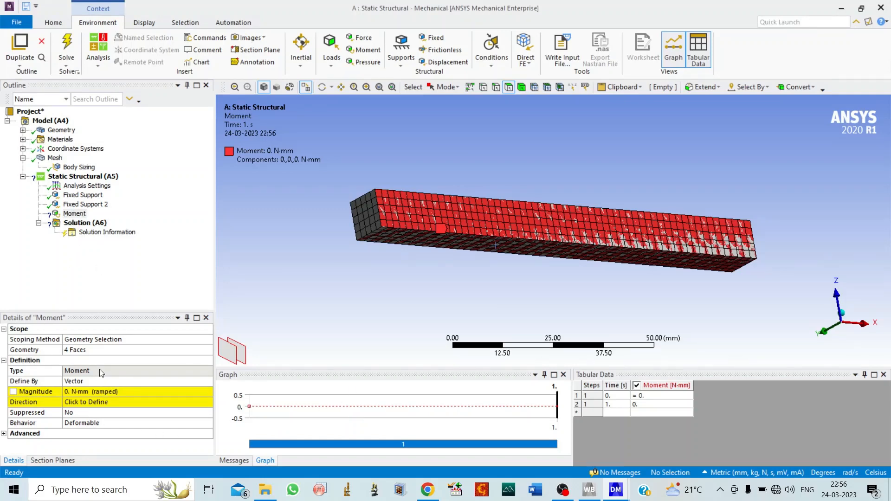
Define the moment by components and set its Z component to 20 N-mm
{"action": "left_click", "coordinate": [189, 384]}
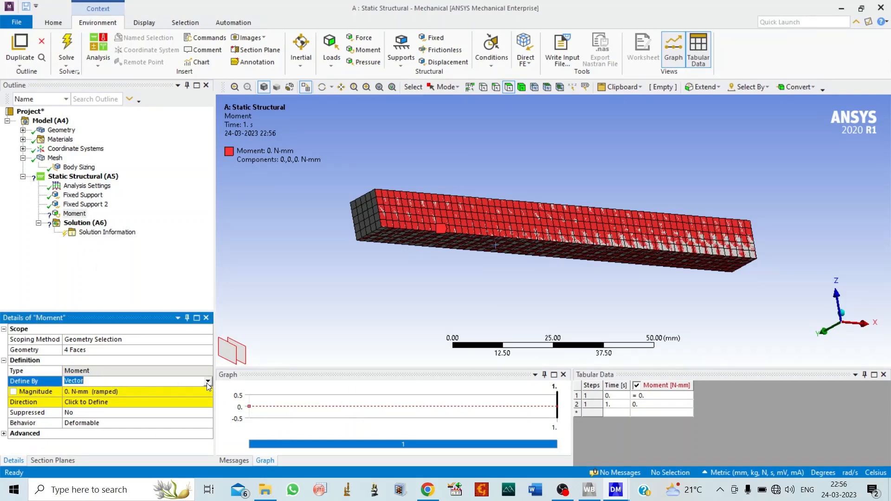
{"action": "left_click", "coordinate": [207, 383]}
{"action": "left_click", "coordinate": [104, 394]}
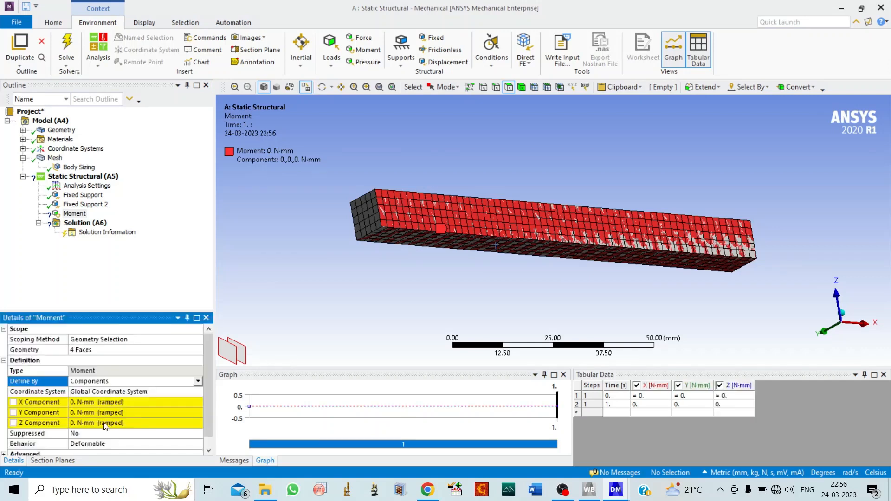
{"action": "left_click", "coordinate": [101, 423]}
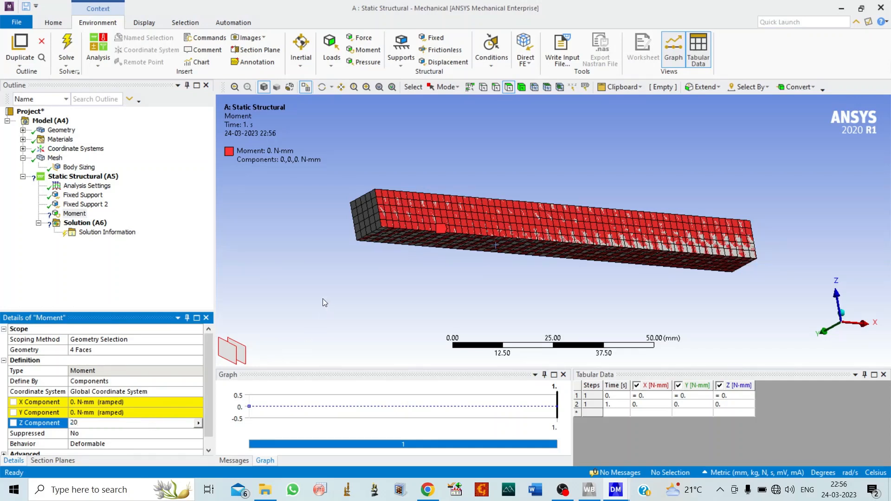
{"action": "key", "text": "Return"}
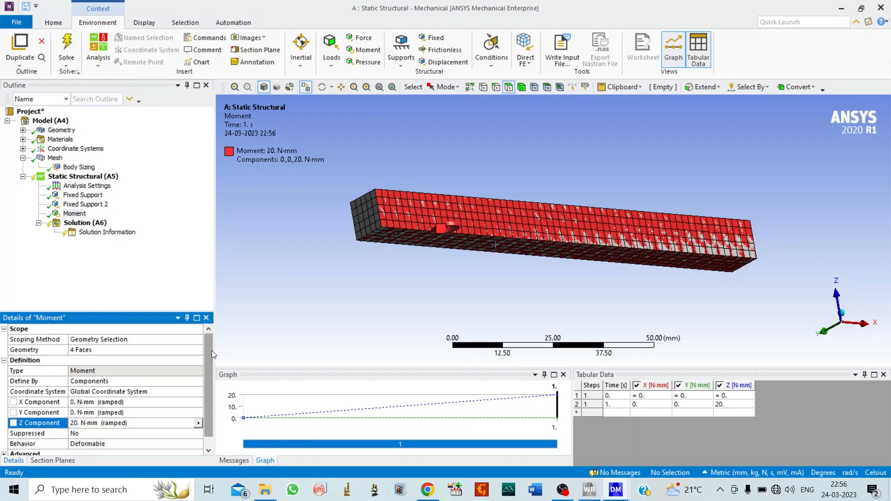
Set the moment's Z component to 0 and its X component to -20 N-mm
{"action": "left_click", "coordinate": [321, 87]}
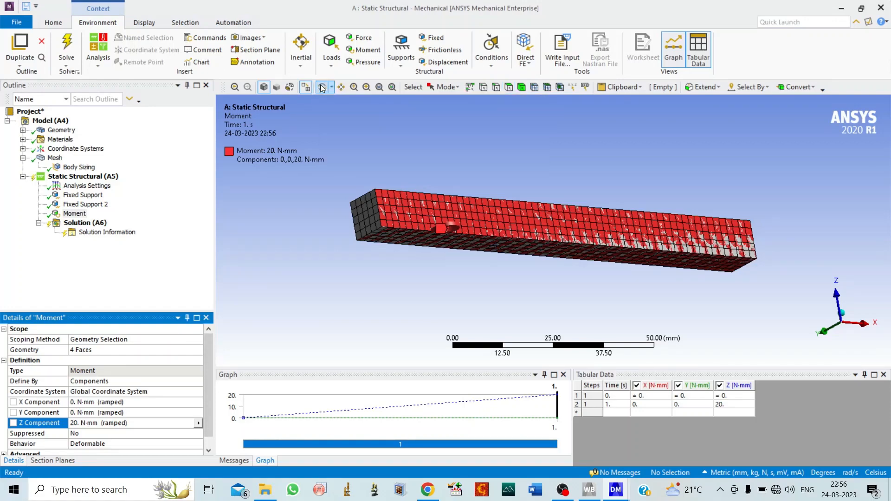
{"action": "left_click_drag", "start_coordinate": [441, 228], "coordinate": [358, 220]}
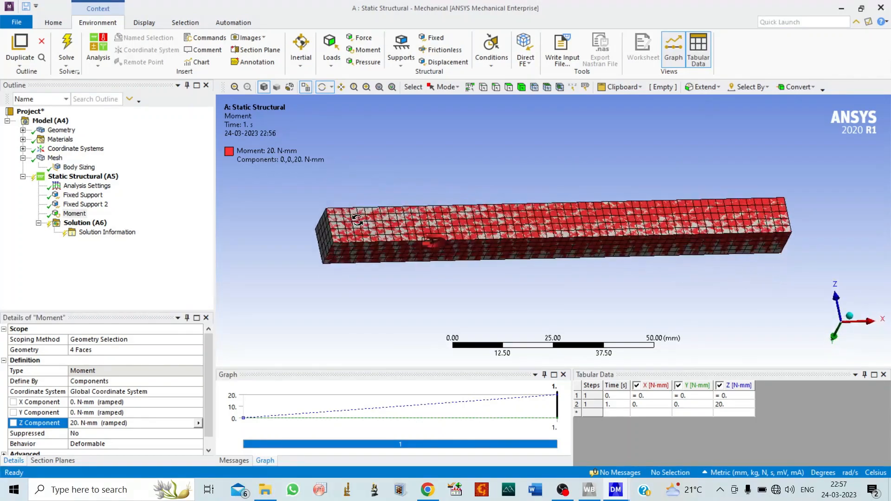
{"action": "left_click", "coordinate": [92, 422]}
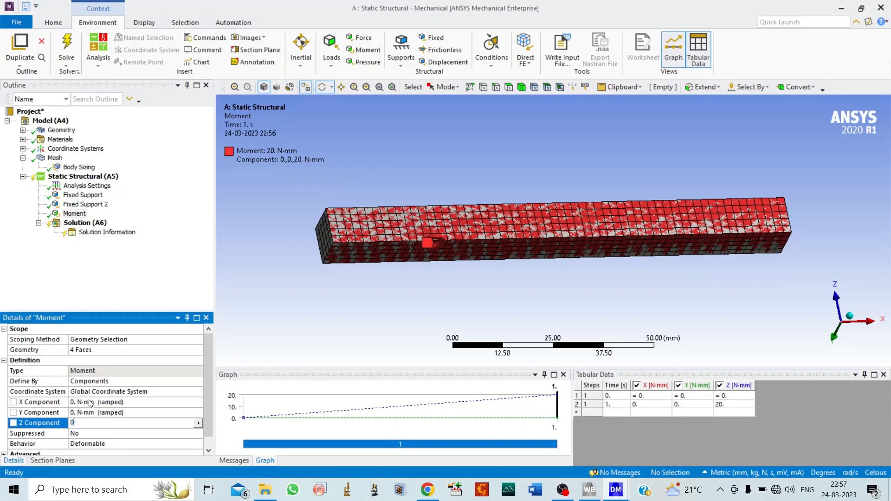
{"action": "left_click", "coordinate": [90, 402]}
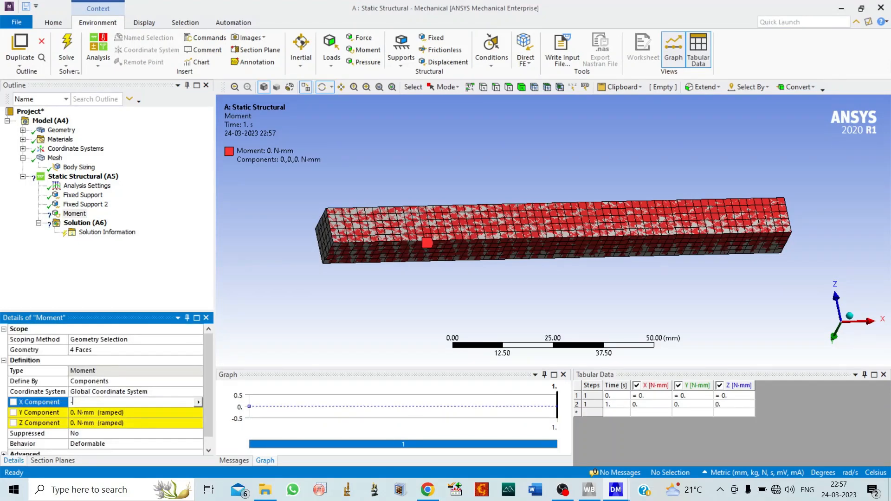
{"action": "type", "text": "-20"}
{"action": "key", "text": "Return"}
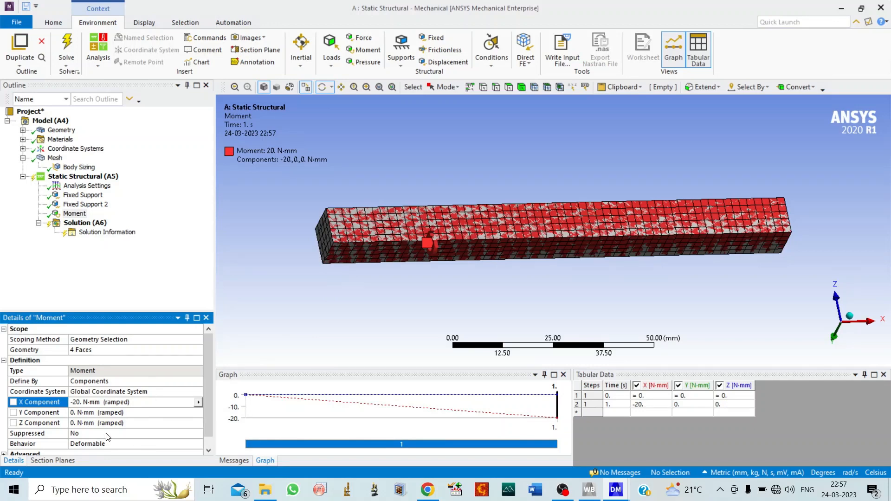
{"action": "left_click", "coordinate": [202, 380]}
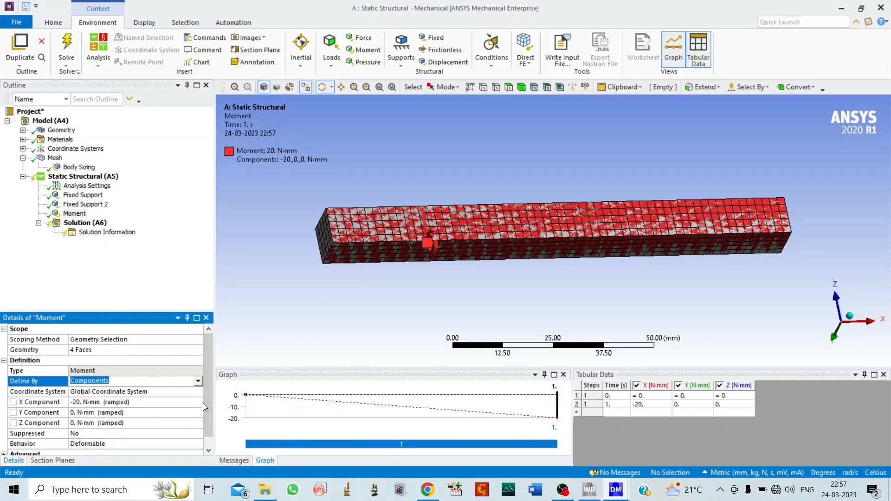
{"action": "mouse_move", "coordinate": [209, 373]}
{"action": "left_mouse_down"}
{"action": "mouse_move", "coordinate": [205, 416]}
{"action": "mouse_move", "coordinate": [199, 365]}
{"action": "left_mouse_up"}
Add Total Deformation and Directional Deformation results to the solution
{"action": "left_click", "coordinate": [85, 223]}
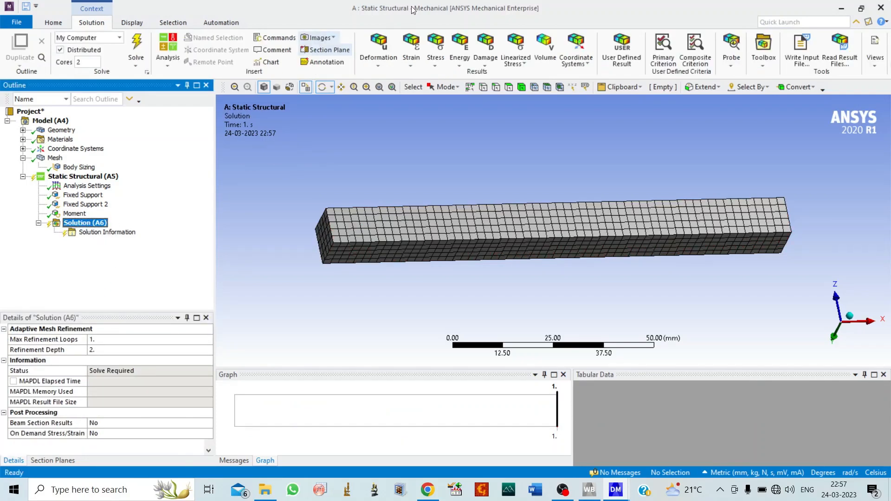
{"action": "left_click", "coordinate": [387, 63]}
{"action": "left_click", "coordinate": [384, 74]}
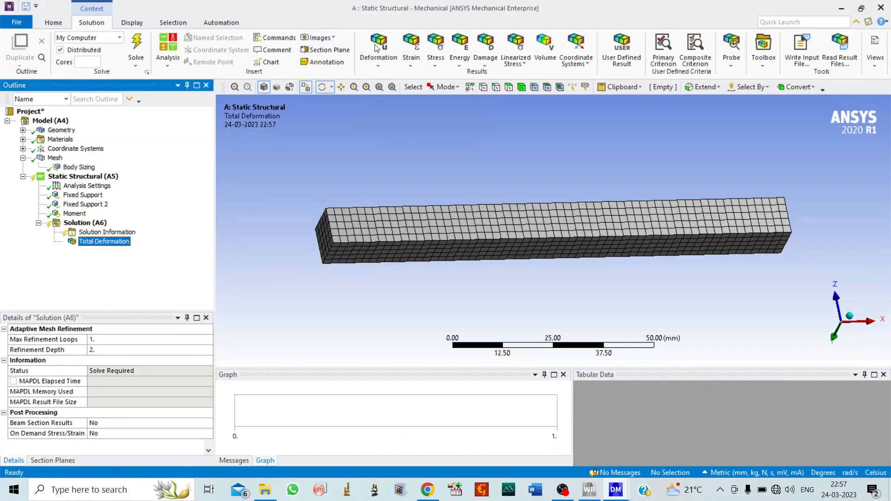
{"action": "left_click", "coordinate": [378, 56]}
{"action": "left_click", "coordinate": [395, 88]}
Add equivalent (von-Mises) strain and equivalent (von-Mises) stress results to the solution
{"action": "left_click", "coordinate": [411, 56]}
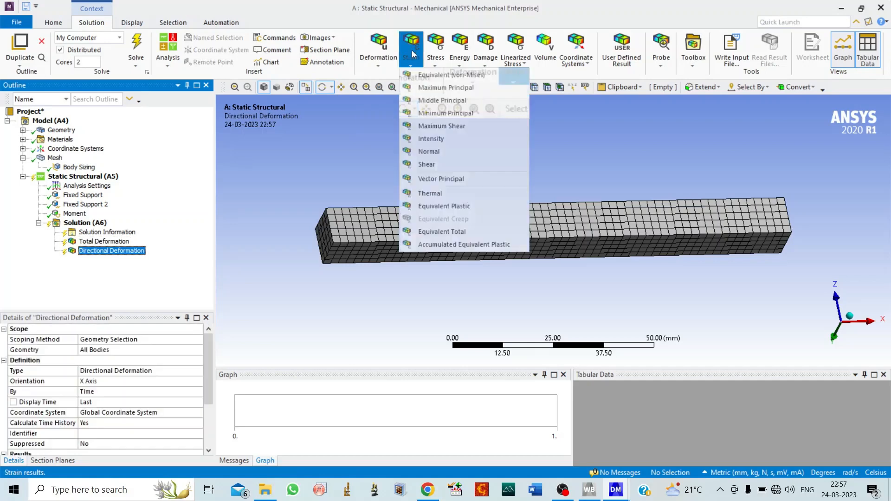
{"action": "left_click", "coordinate": [427, 76]}
{"action": "left_click", "coordinate": [435, 58]}
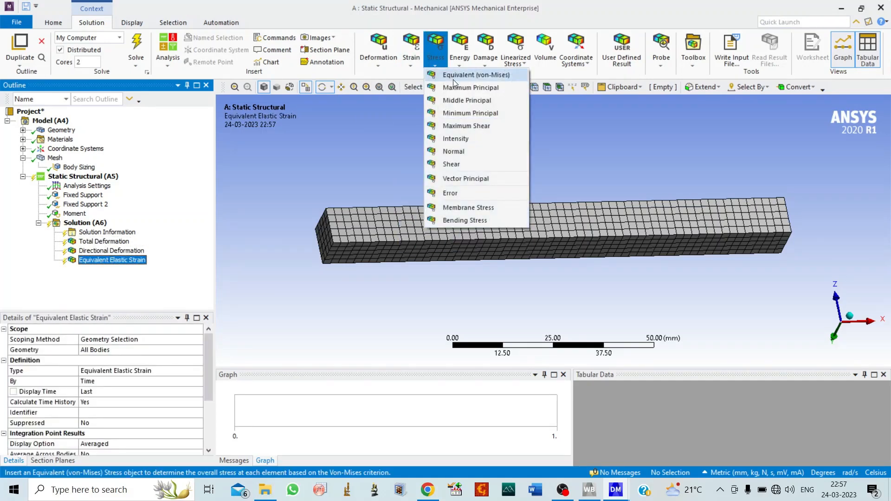
{"action": "left_click", "coordinate": [454, 77]}
Add Middle Principal Stress and Maximum Shear Stress results to the solution
{"action": "left_click", "coordinate": [436, 56]}
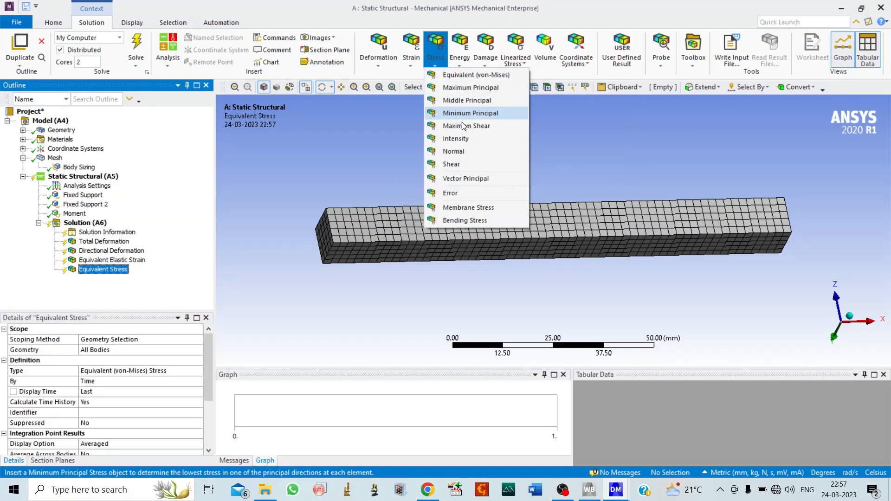
{"action": "left_click", "coordinate": [461, 101]}
{"action": "left_click", "coordinate": [435, 55]}
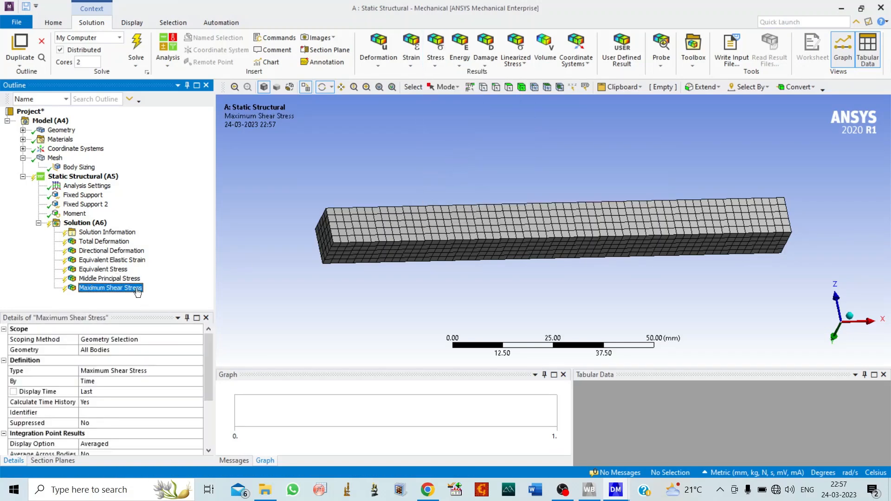
Solve the static structural analysis for all the inserted results
{"action": "left_click", "coordinate": [99, 225]}
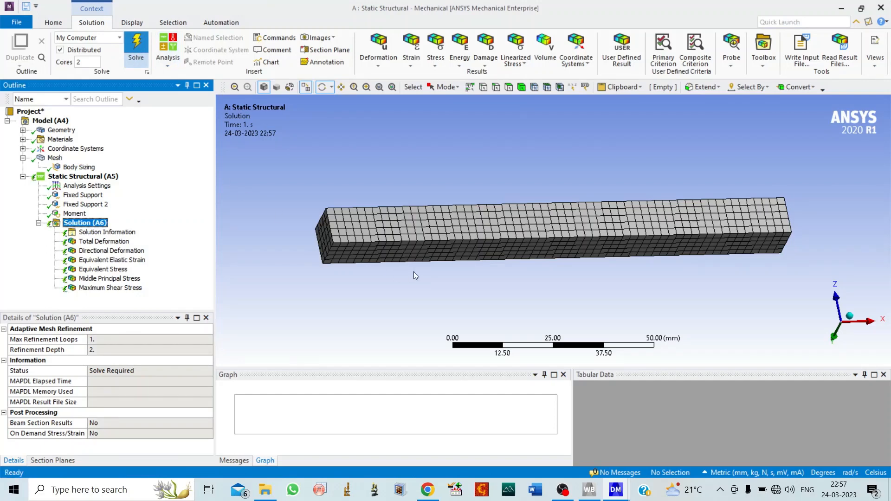
{"action": "key", "text": "F5"}
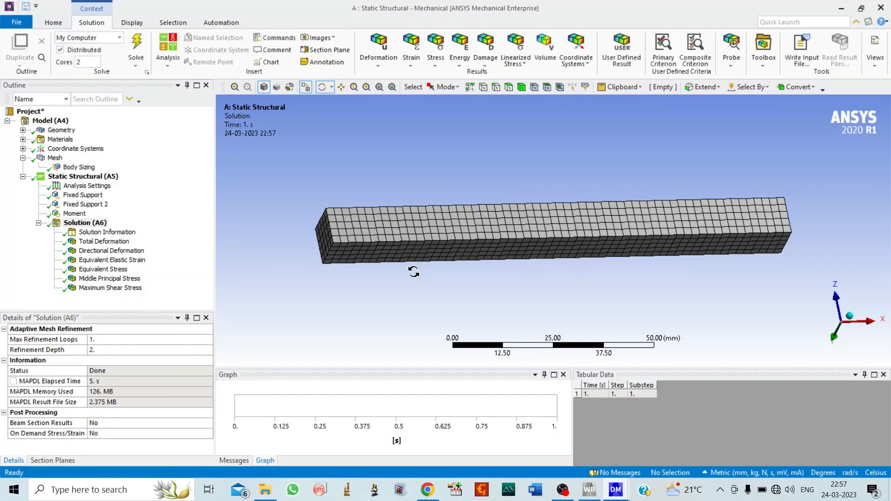
Display the Total Deformation result on the beam with No WireFrame, hiding the element edges
{"action": "left_click", "coordinate": [104, 241]}
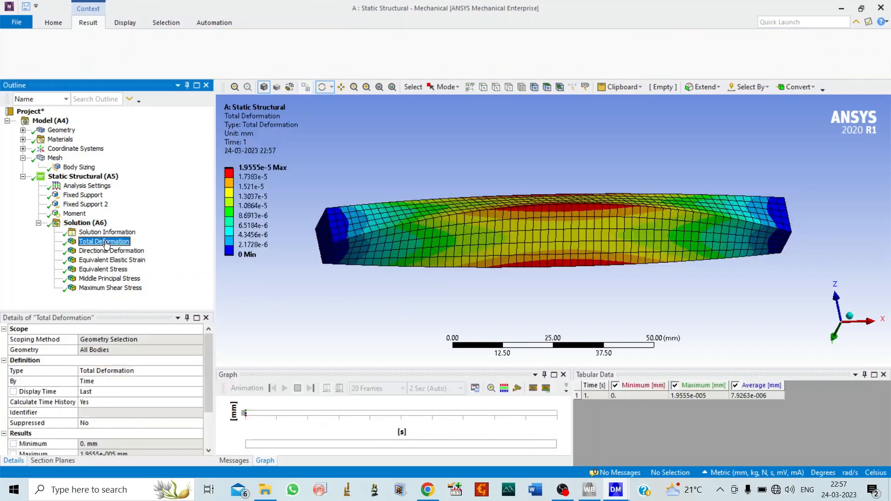
{"action": "left_click_drag", "start_coordinate": [401, 226], "coordinate": [420, 254]}
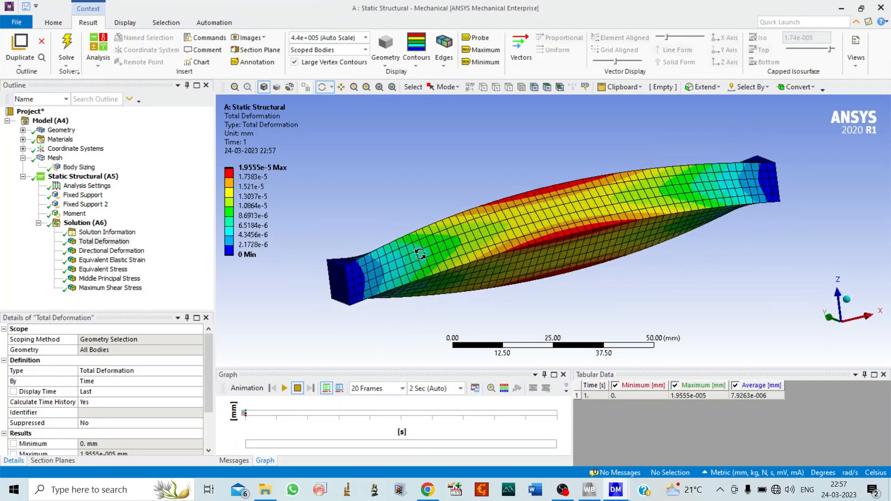
{"action": "left_click", "coordinate": [444, 51]}
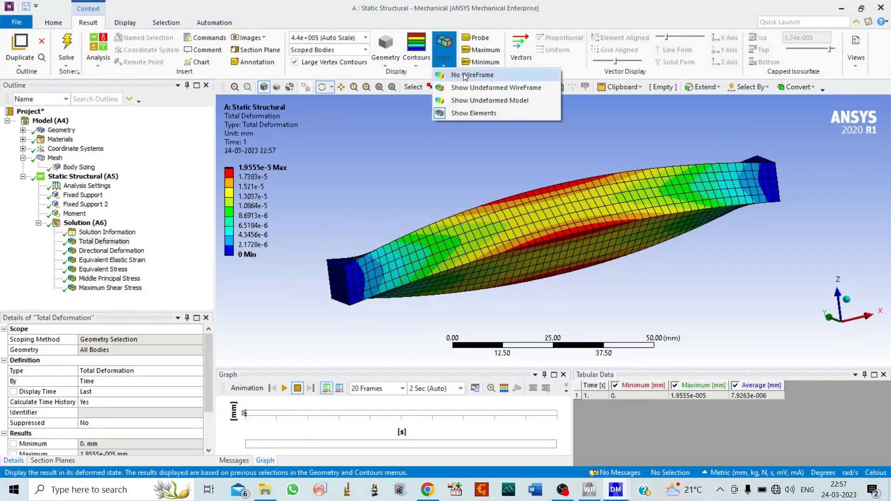
{"action": "left_click", "coordinate": [479, 114]}
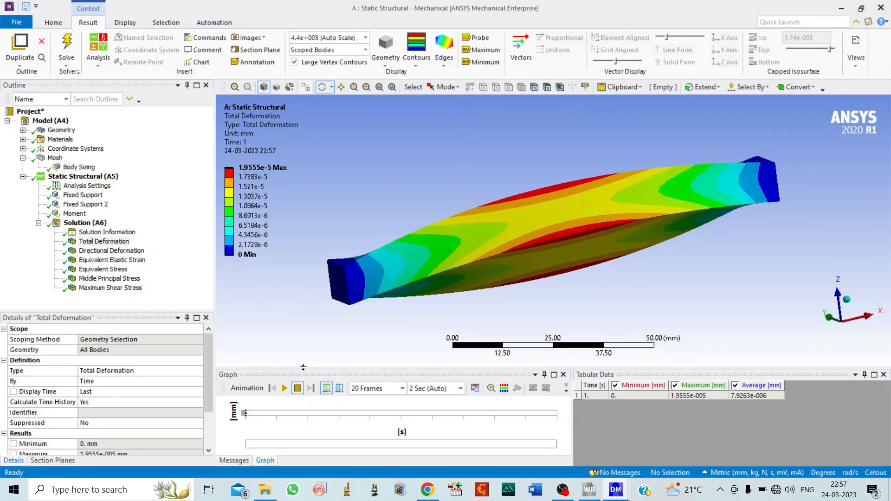
Animate the Total Deformation result and the X-axis Directional Deformation result on the beam
{"action": "left_click", "coordinate": [285, 388]}
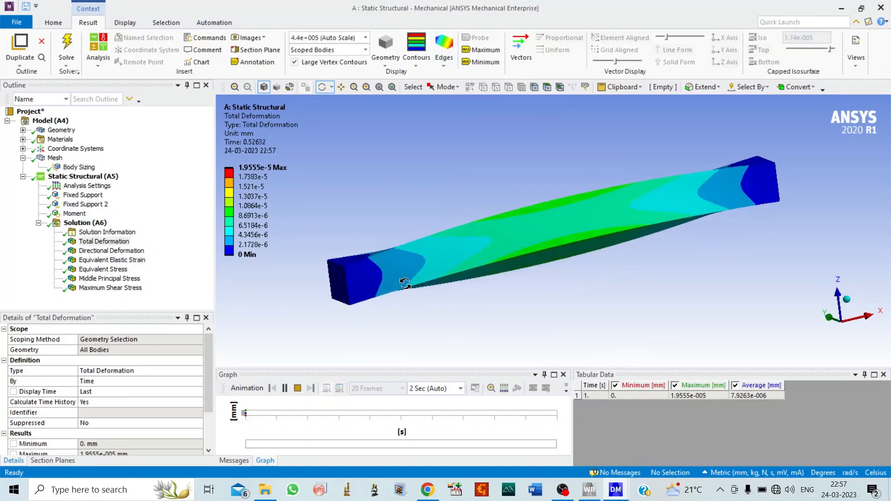
{"action": "left_click_drag", "start_coordinate": [388, 243], "coordinate": [404, 294]}
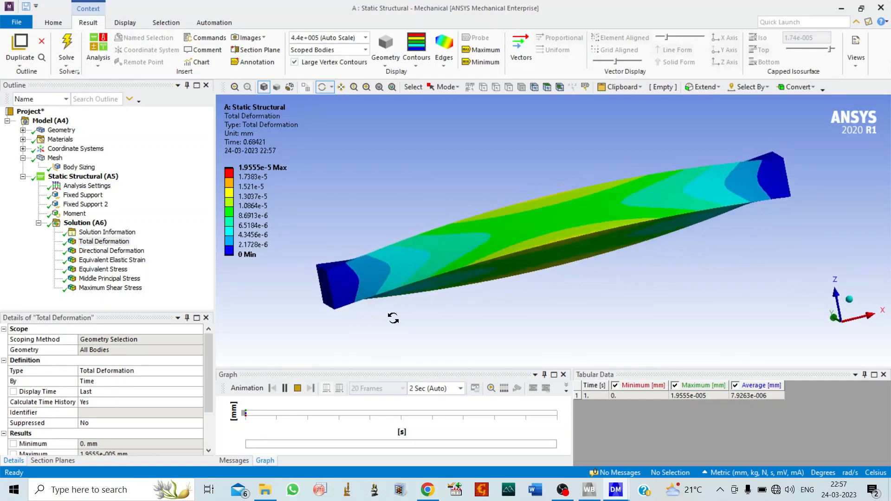
{"action": "left_click", "coordinate": [128, 253]}
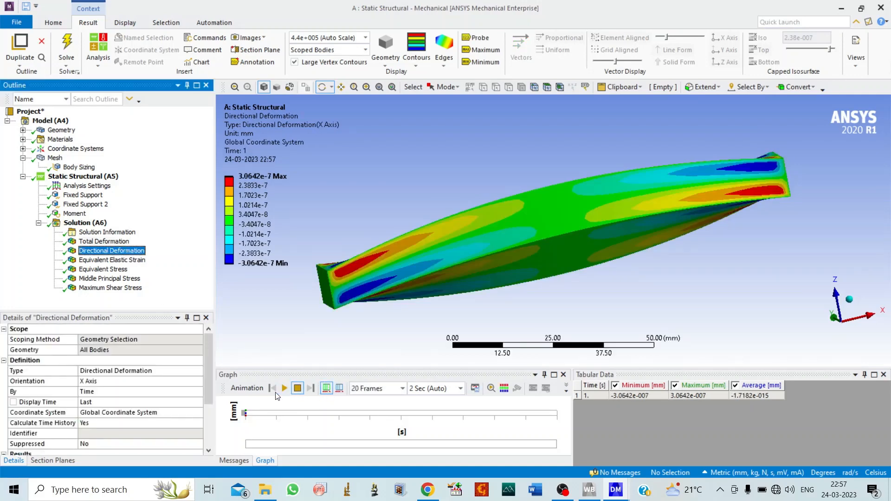
{"action": "left_click", "coordinate": [285, 391]}
{"action": "left_click_drag", "start_coordinate": [325, 304], "coordinate": [317, 284]}
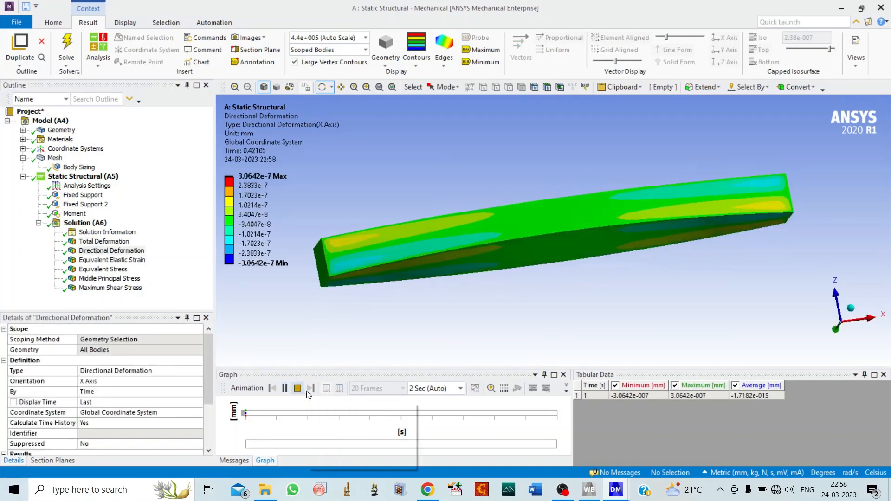
{"action": "left_click", "coordinate": [112, 251]}
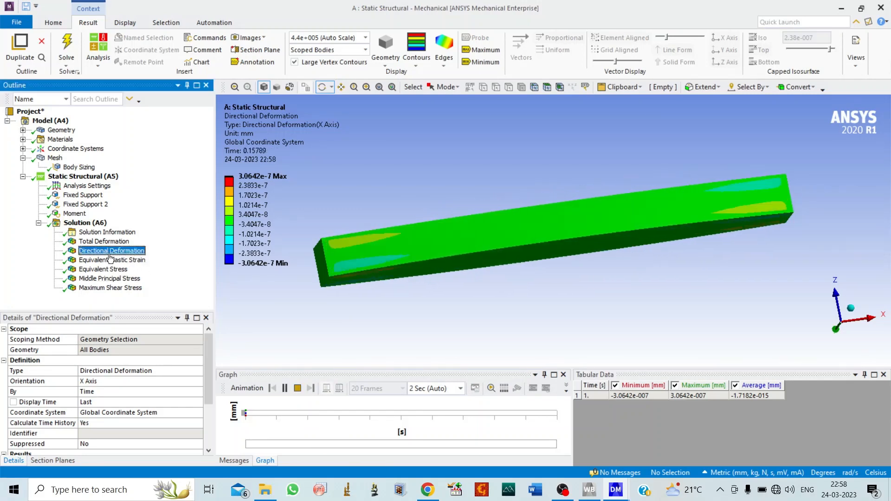
Display and animate the Equivalent Elastic Strain and the Equivalent (von-Mises) Stress results on the beam
{"action": "left_click", "coordinate": [113, 261]}
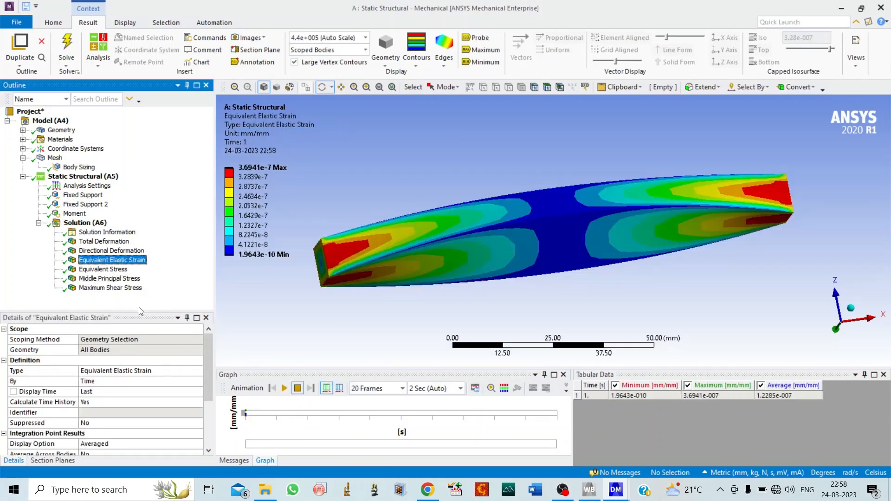
{"action": "left_click", "coordinate": [111, 272]}
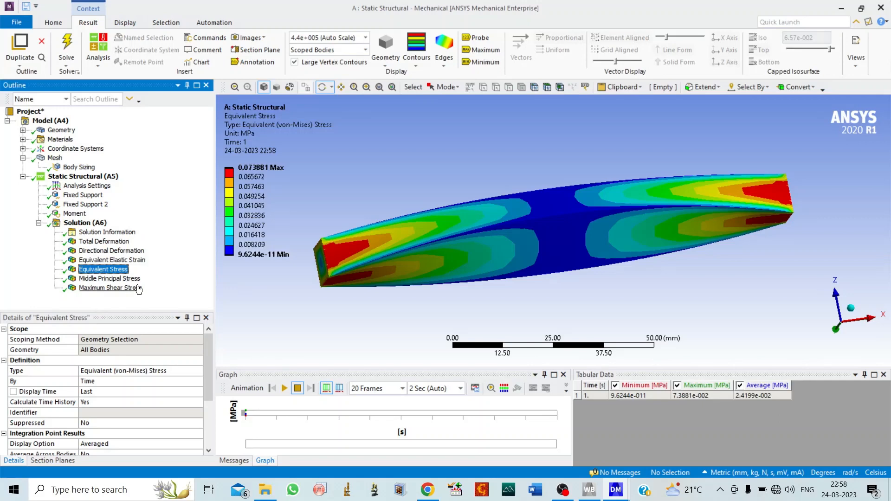
{"action": "left_click", "coordinate": [112, 261]}
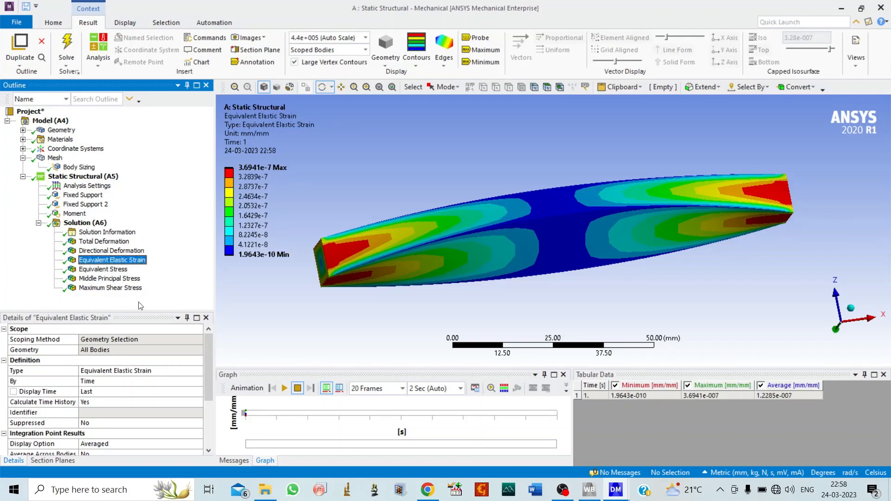
{"action": "left_click", "coordinate": [285, 388]}
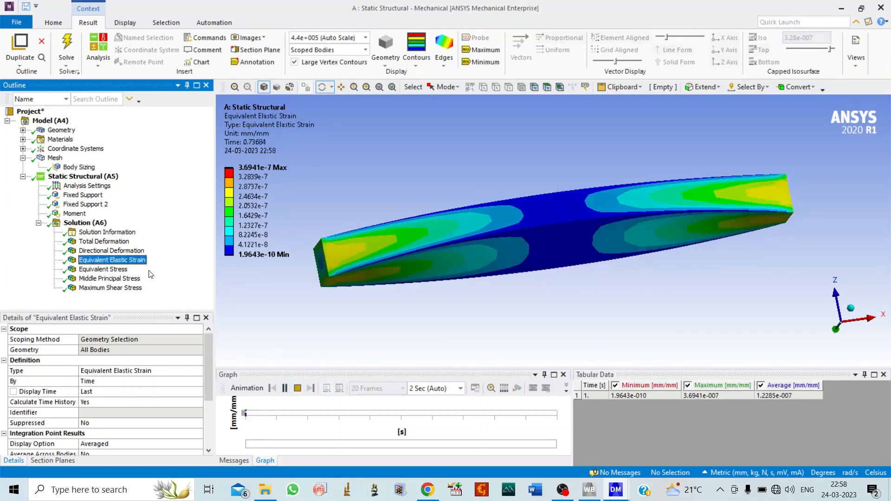
{"action": "left_click", "coordinate": [116, 269]}
{"action": "left_click", "coordinate": [284, 392]}
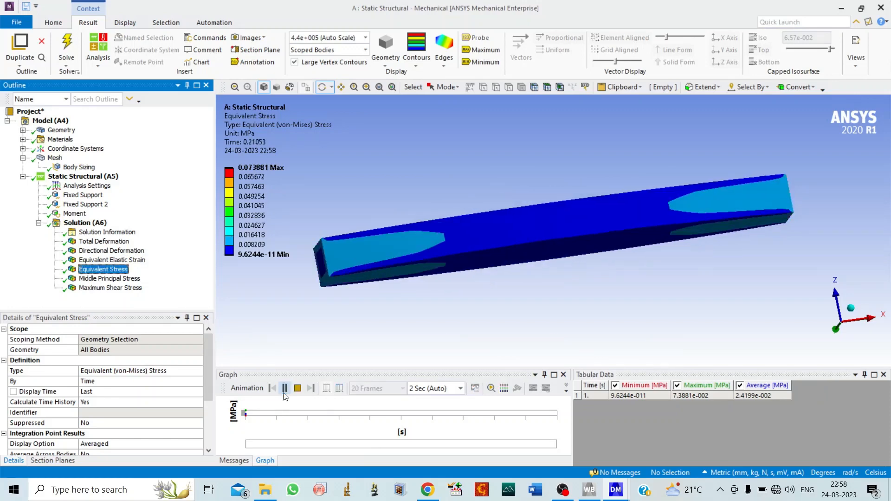
Display and animate the Middle Principal Stress and the Maximum Shear Stress results on the beam
{"action": "left_click", "coordinate": [103, 279]}
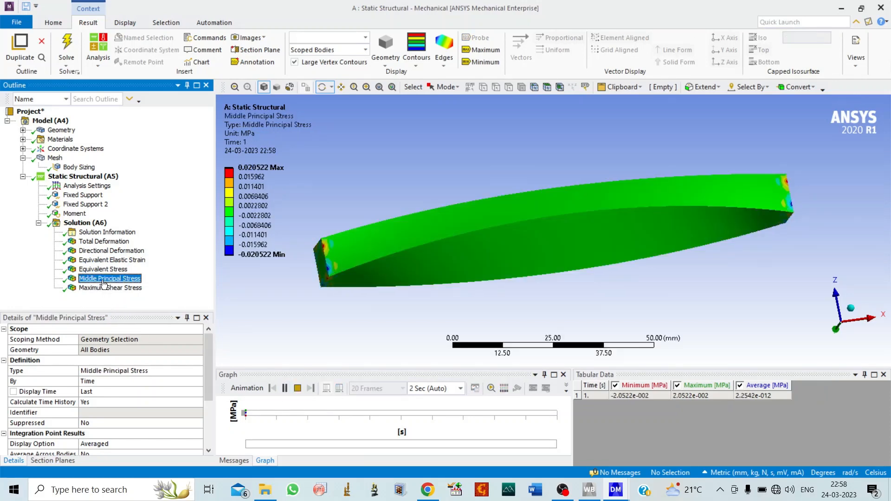
{"action": "left_click", "coordinate": [284, 388]}
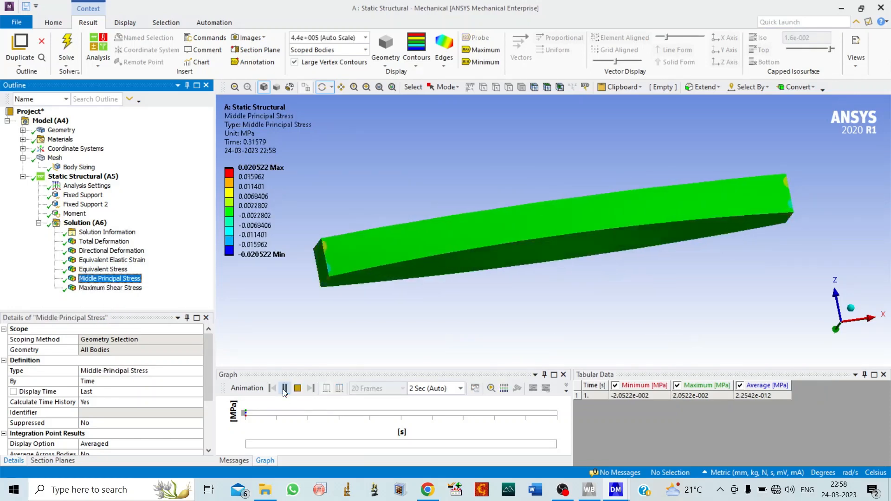
{"action": "left_click", "coordinate": [122, 288]}
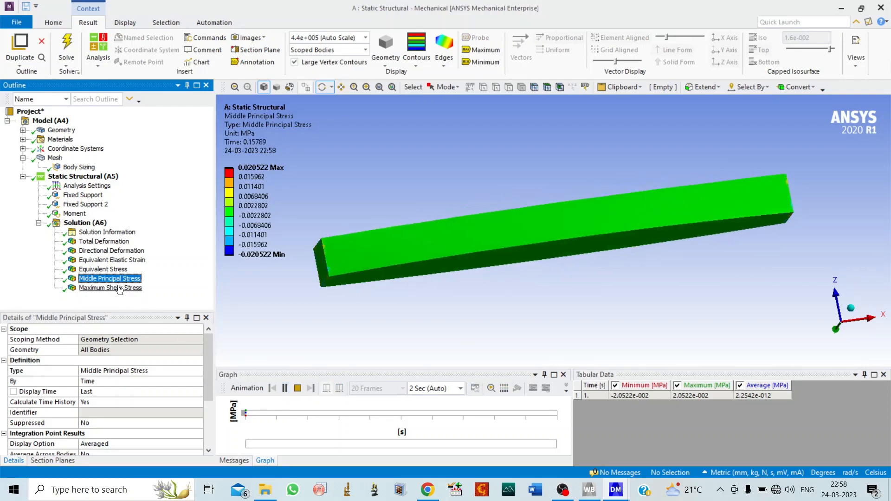
{"action": "left_click", "coordinate": [284, 388]}
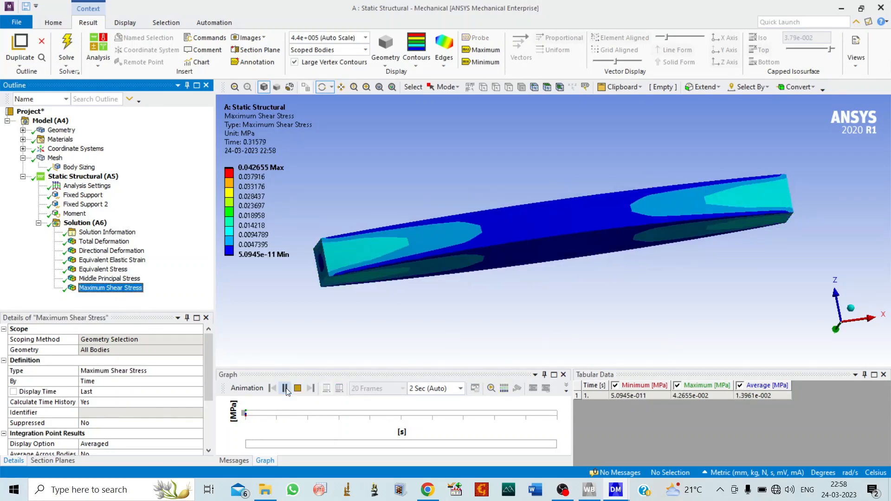